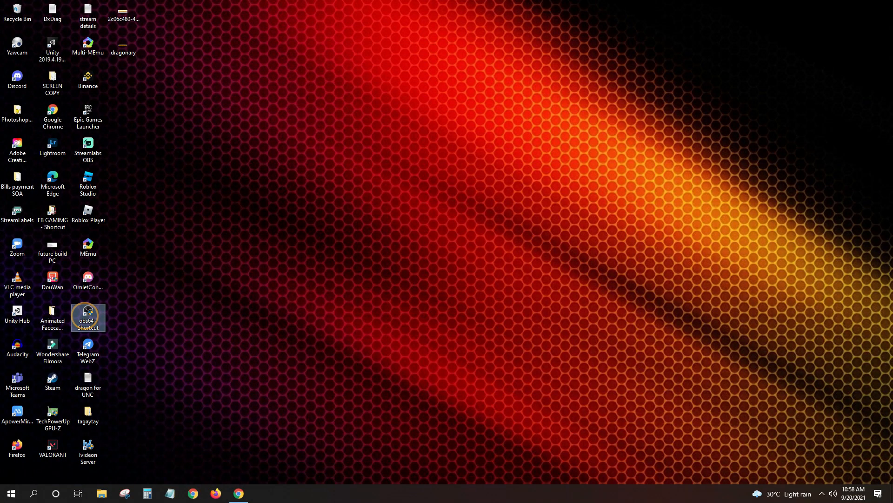
# Launch OBS Studio from the obs64 desktop shortcut and minimize its main window
pyautogui.doubleClick(86, 315)
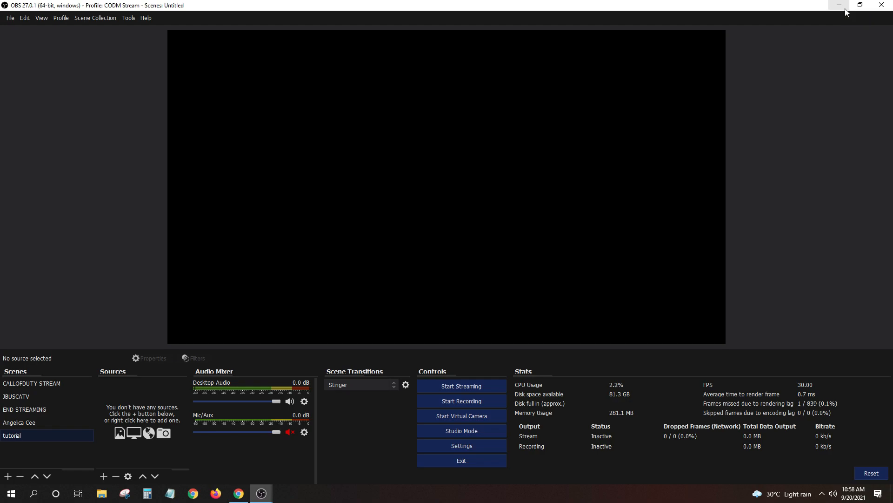
pyautogui.click(845, 7)
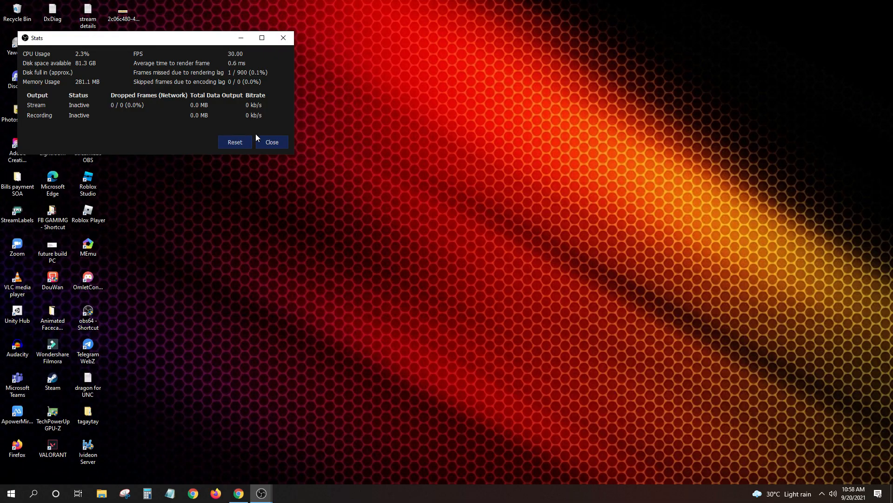
pyautogui.click(272, 142)
# Search Chrome for 'obs studio download' and open the obsproject.com Windows download section
pyautogui.click(239, 493)
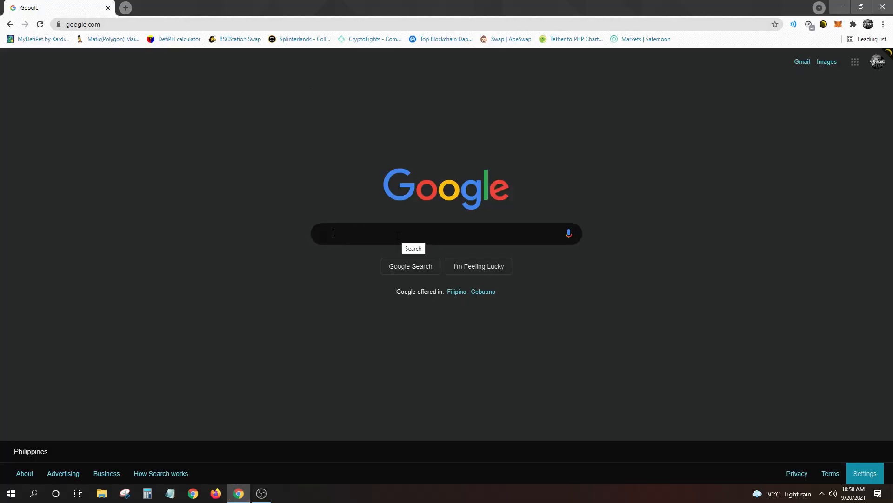
pyautogui.write('bos s')
pyautogui.press('BackSpace')
pyautogui.press('BackSpace')
pyautogui.press('BackSpace')
pyautogui.press('BackSpace')
pyautogui.press('BackSpace')
pyautogui.write('o')
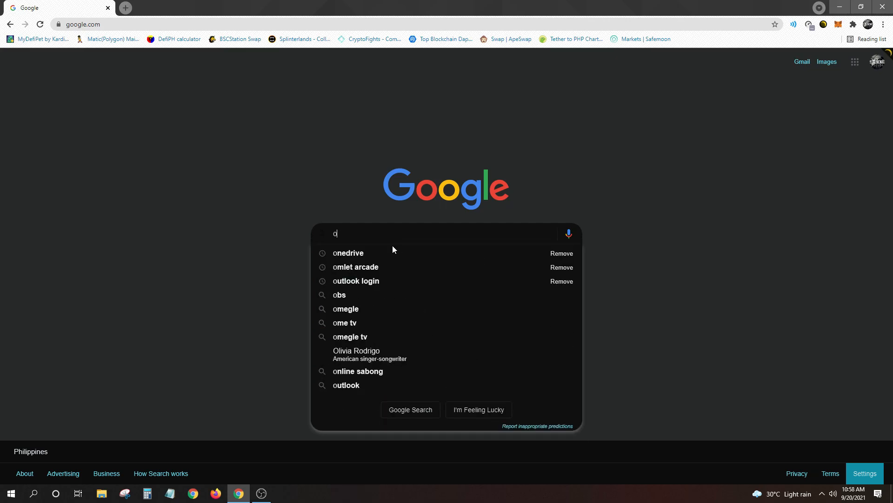
pyautogui.write('bs stu')
pyautogui.click(396, 266)
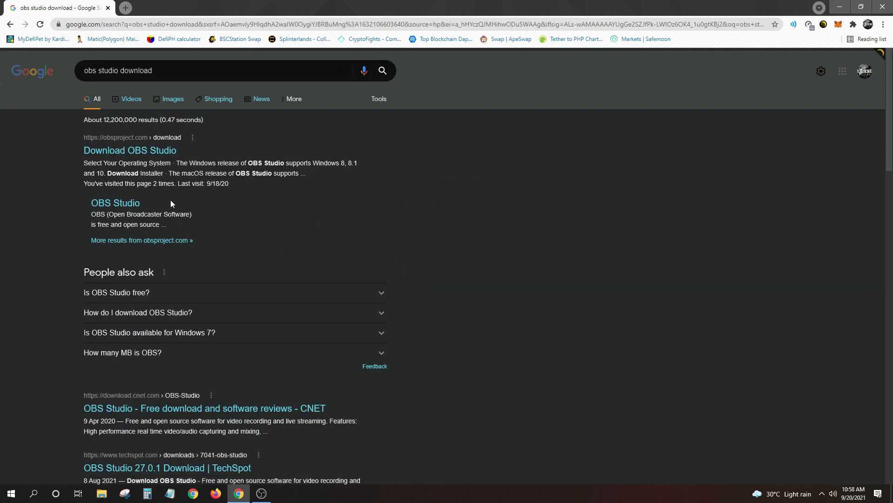
pyautogui.click(141, 149)
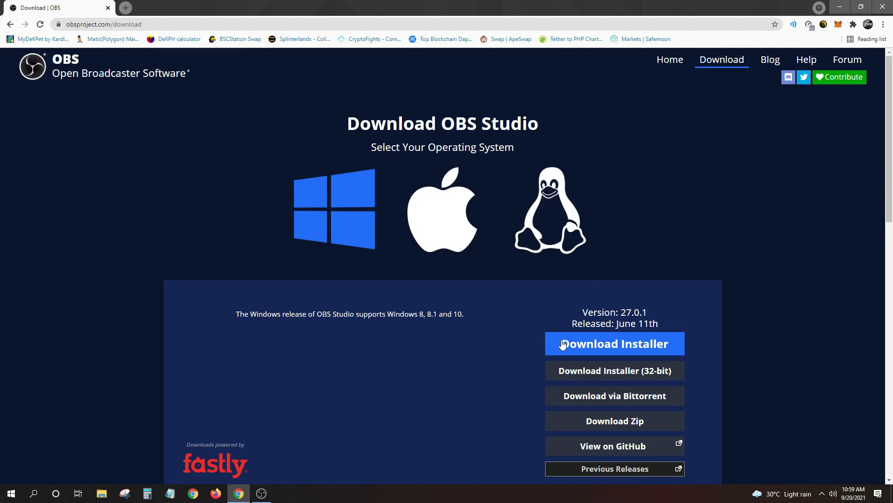
pyautogui.scroll(-2, 620, 274)
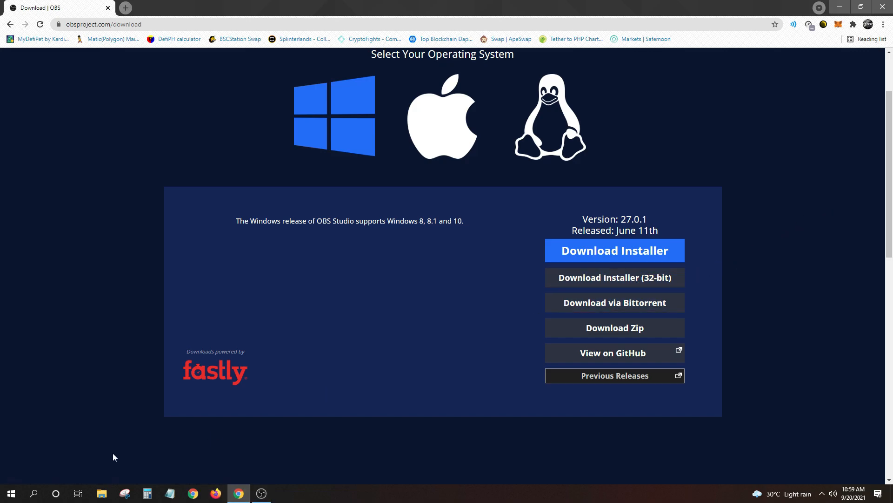
# Confirm a 64-bit OS on the About page, then download the OBS 27.0.1 Windows installer
pyautogui.click(11, 497)
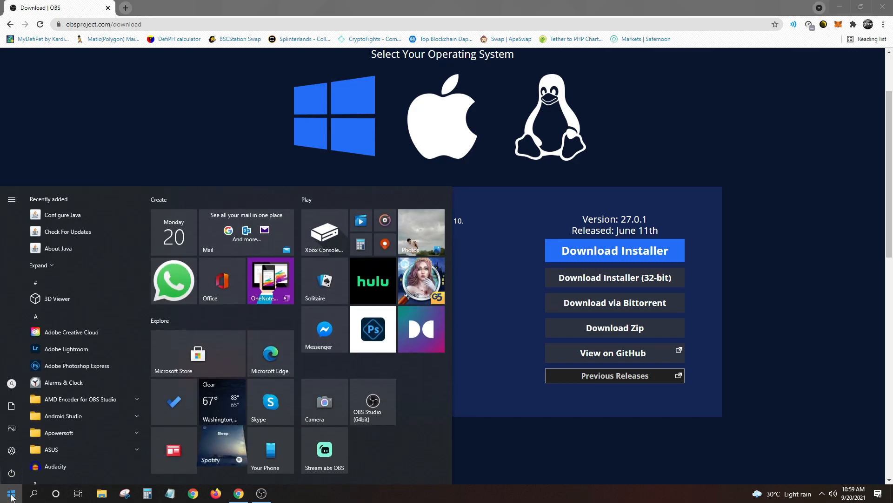
pyautogui.click(12, 497)
pyautogui.rightClick(13, 496)
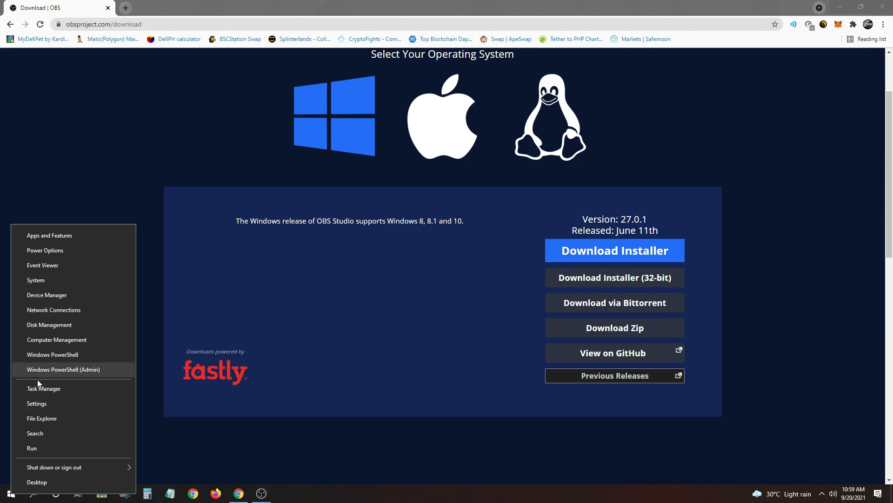
pyautogui.click(41, 280)
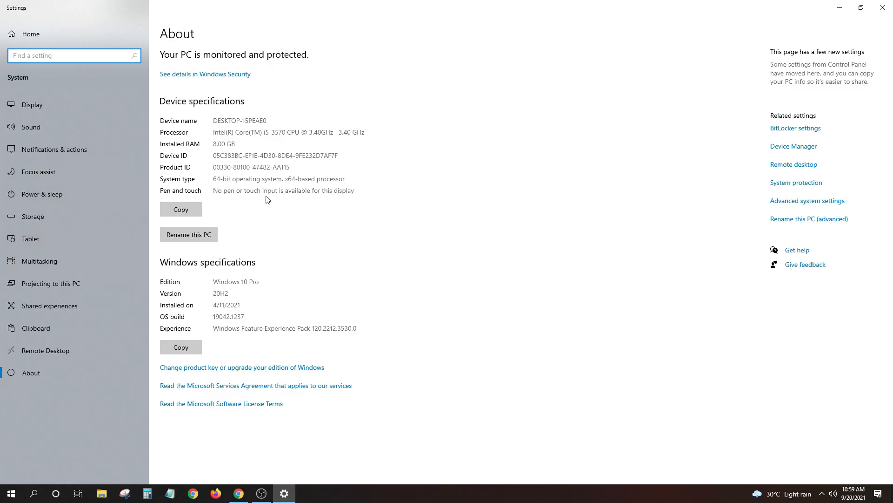
pyautogui.click(212, 180)
pyautogui.click(882, 9)
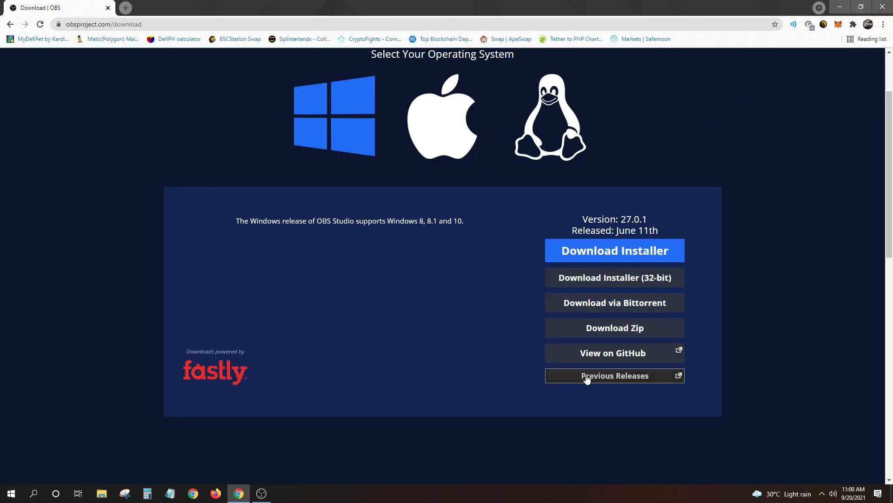
pyautogui.click(632, 253)
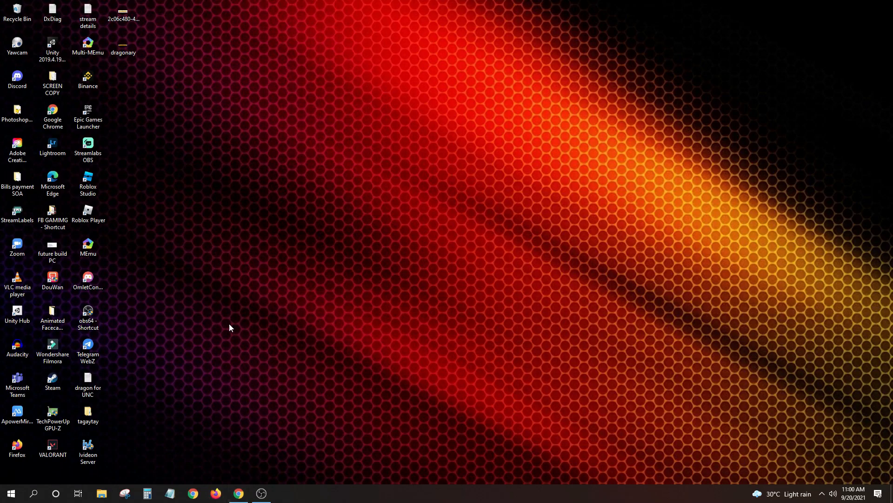
# Launch OBS Studio (64bit) through a Windows search for 'obs', showing the tutorial scene
pyautogui.press('super')
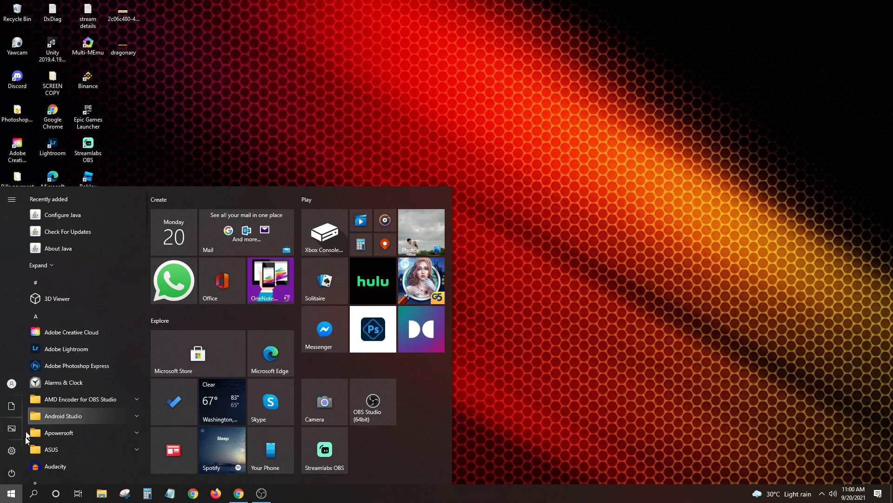
pyautogui.click(34, 495)
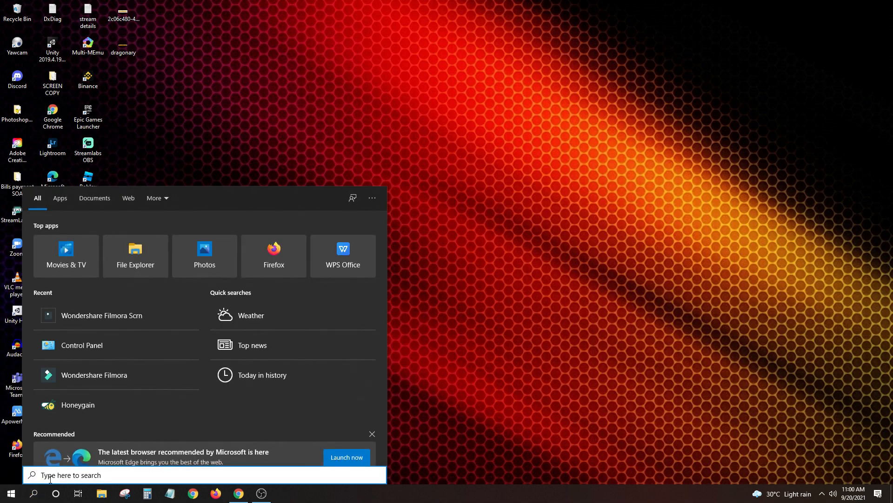
pyautogui.write('obs')
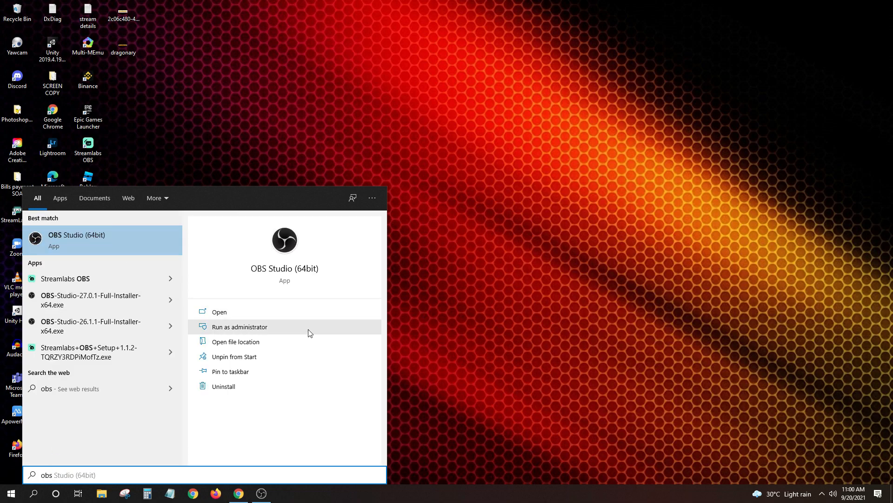
pyautogui.click(249, 312)
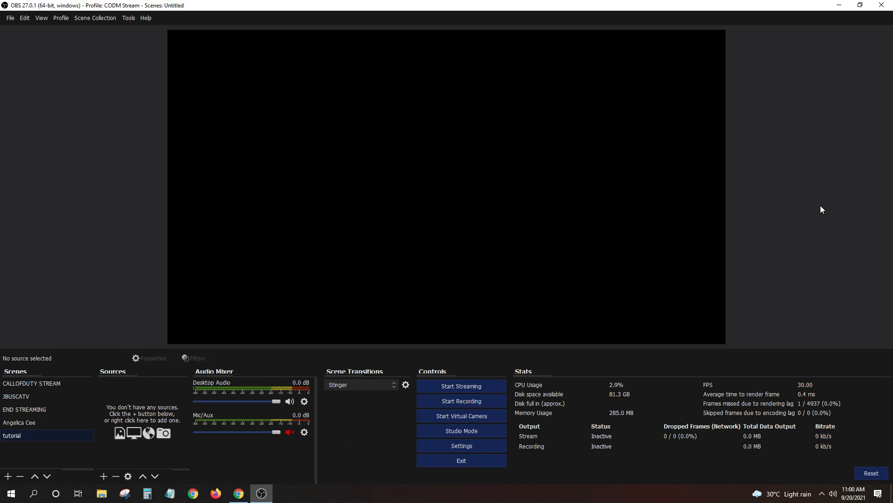
pyautogui.rightClick(329, 494)
pyautogui.click(812, 196)
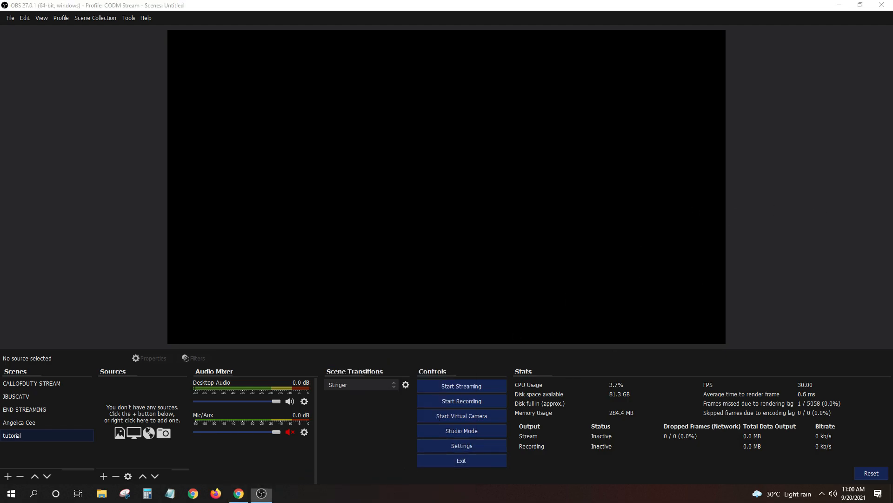
pyautogui.rightClick(380, 494)
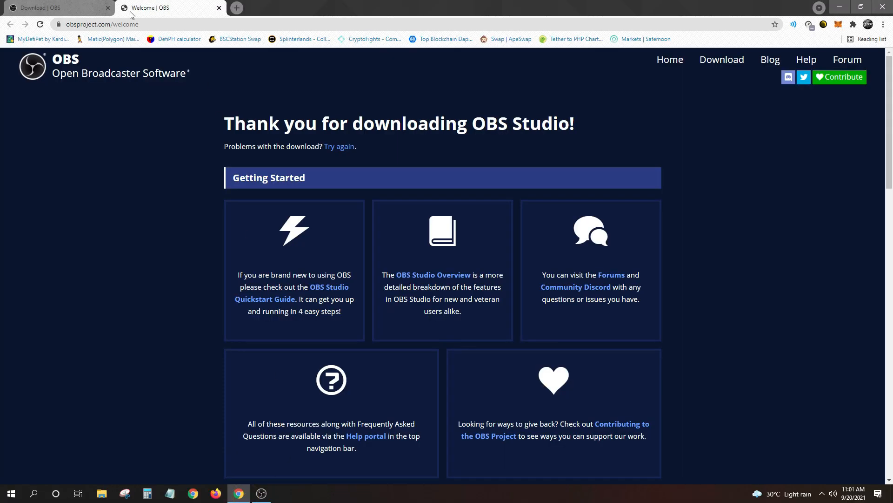
pyautogui.hotkey('ctrl', 't')
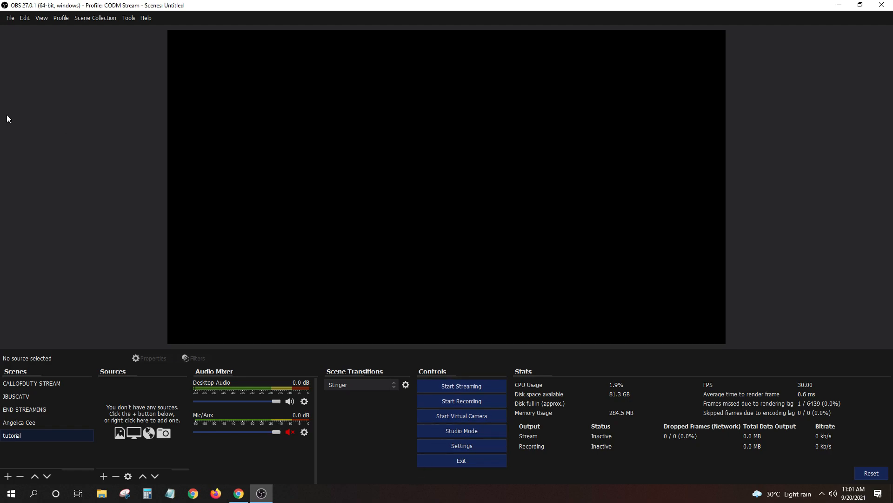
# In Settings > Audio, choose Microphone (FIFINE K670 Microphone) for Mic/Auxiliary Audio and save
pyautogui.click(10, 19)
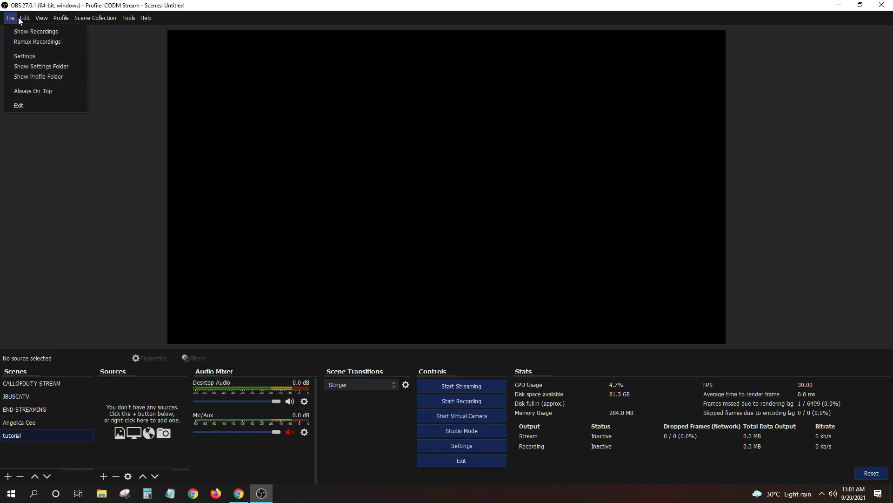
pyautogui.moveTo(38, 20)
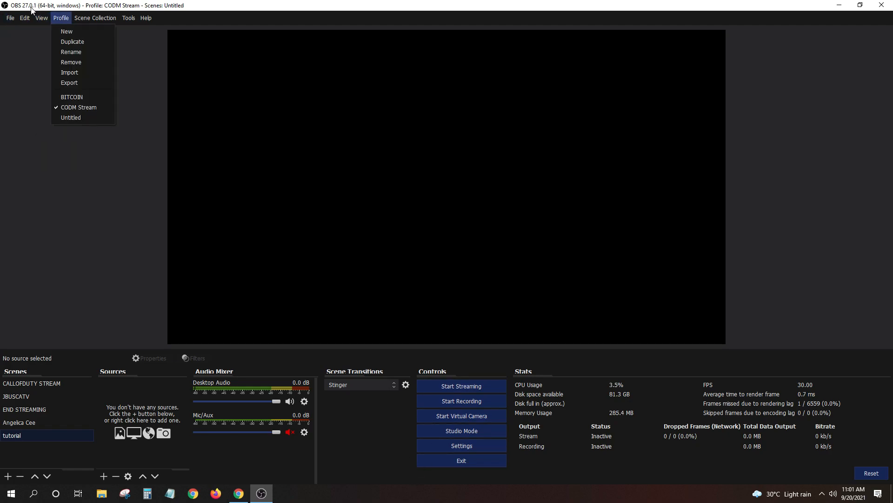
pyautogui.click(556, 227)
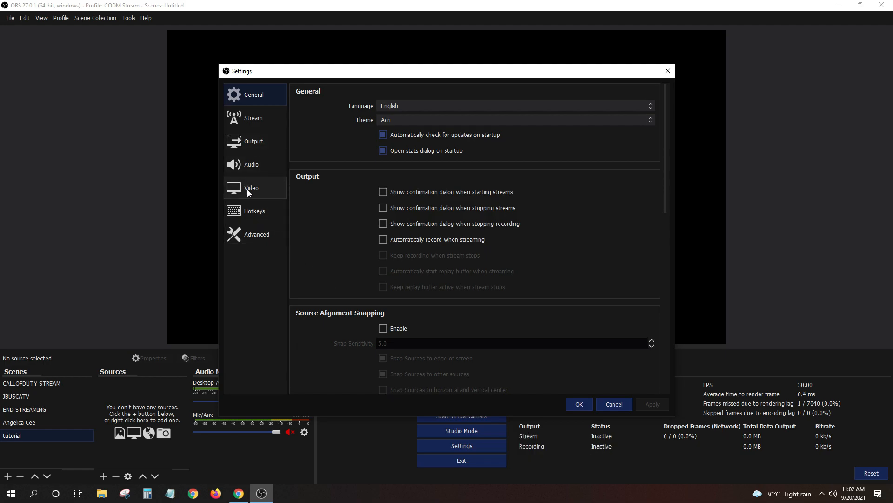
pyautogui.click(251, 167)
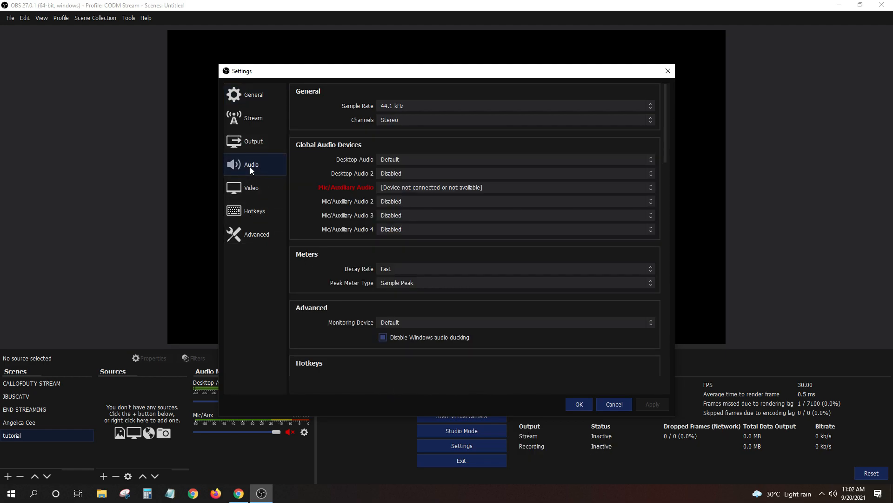
pyautogui.click(420, 189)
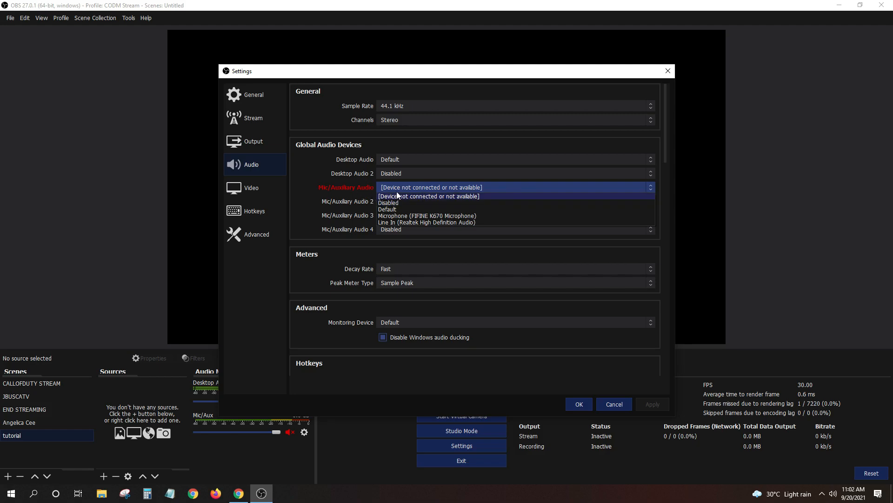
pyautogui.click(440, 217)
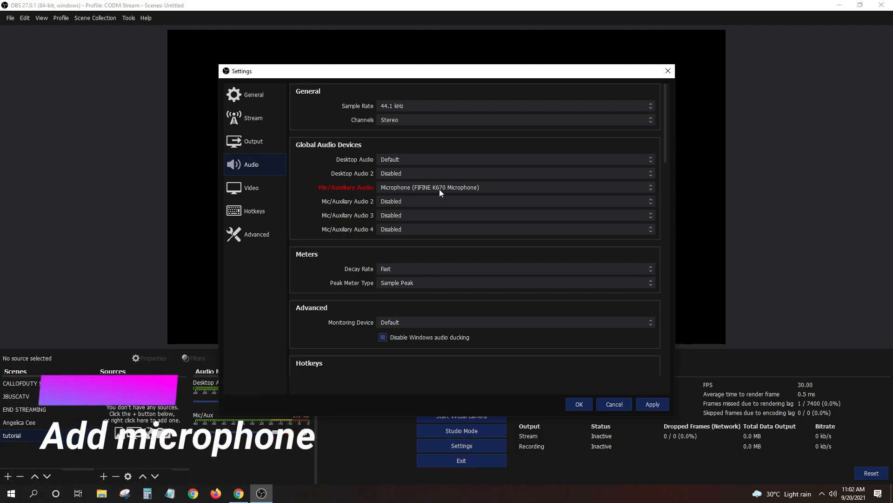
pyautogui.click(650, 402)
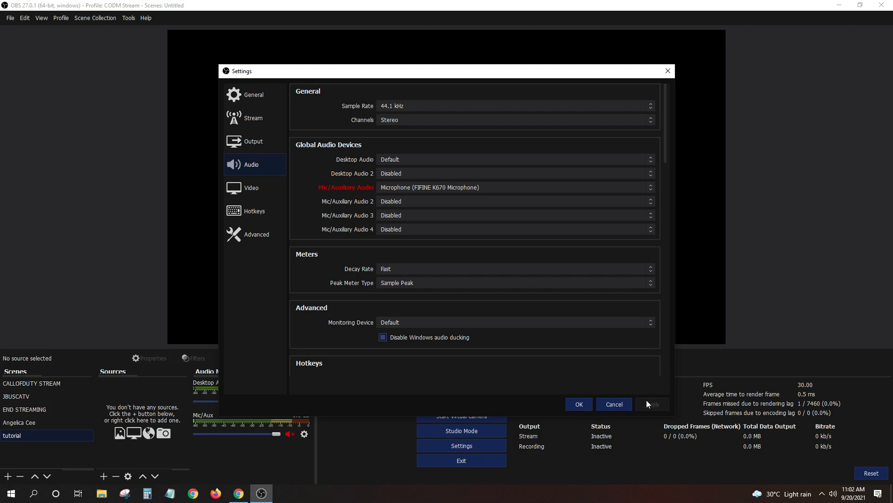
pyautogui.click(579, 404)
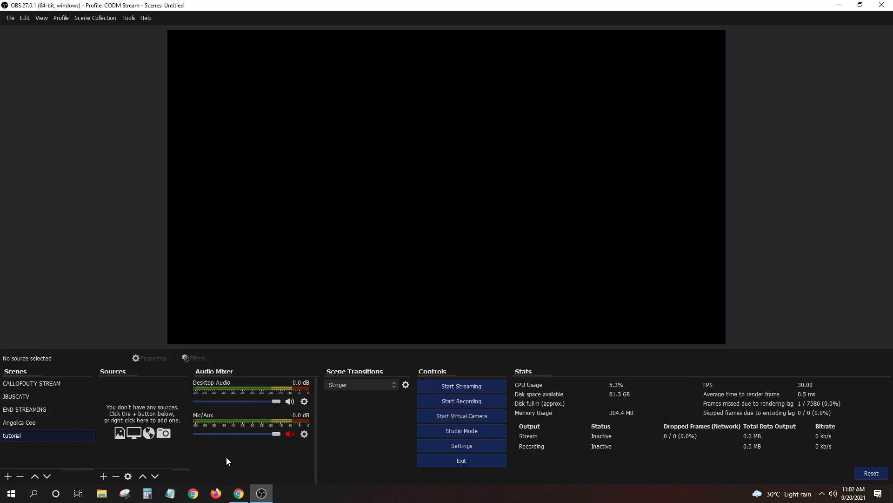
# Unmute the Mic/Aux channel, then minimize all windows with Show the desktop
pyautogui.click(289, 433)
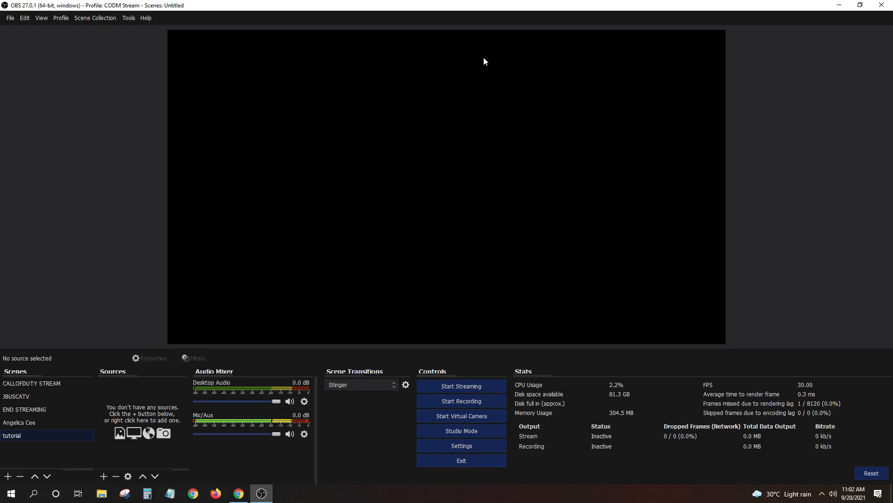
pyautogui.rightClick(301, 499)
pyautogui.click(322, 432)
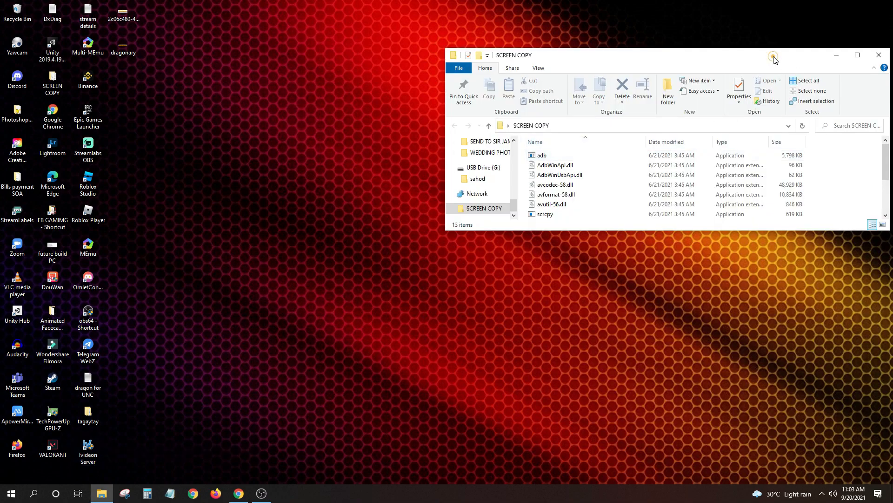
# Run scrcpy from the SCREEN COPY folder to mirror the phone's Dragonary game, then return to OBS
pyautogui.doubleClick(774, 58)
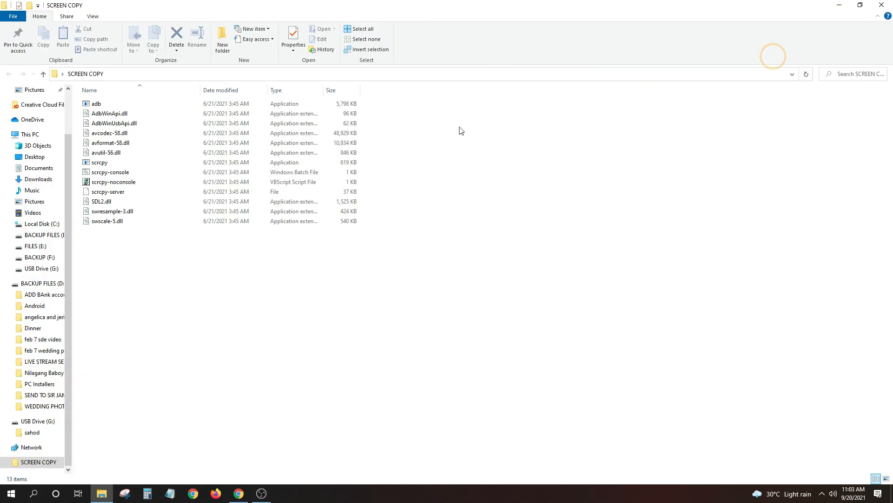
pyautogui.click(99, 161)
pyautogui.doubleClick(99, 161)
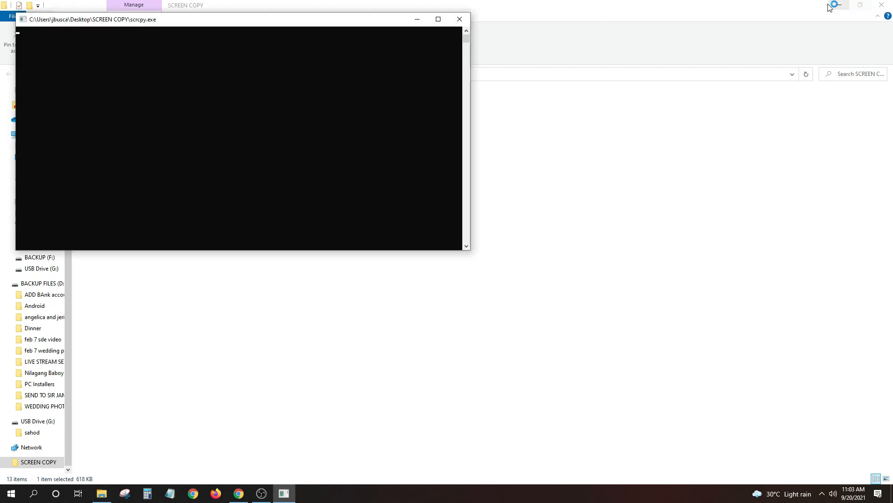
pyautogui.click(839, 5)
pyautogui.moveTo(288, 26); pyautogui.dragTo(579, 90)
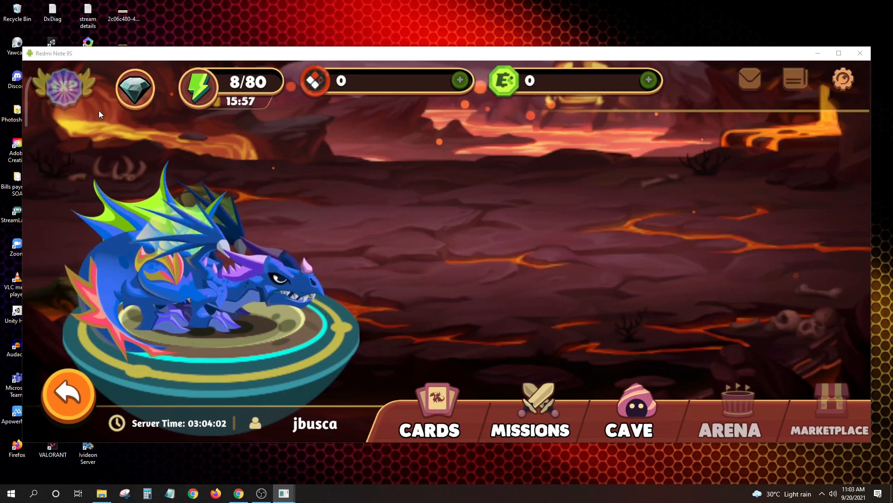
pyautogui.click(257, 499)
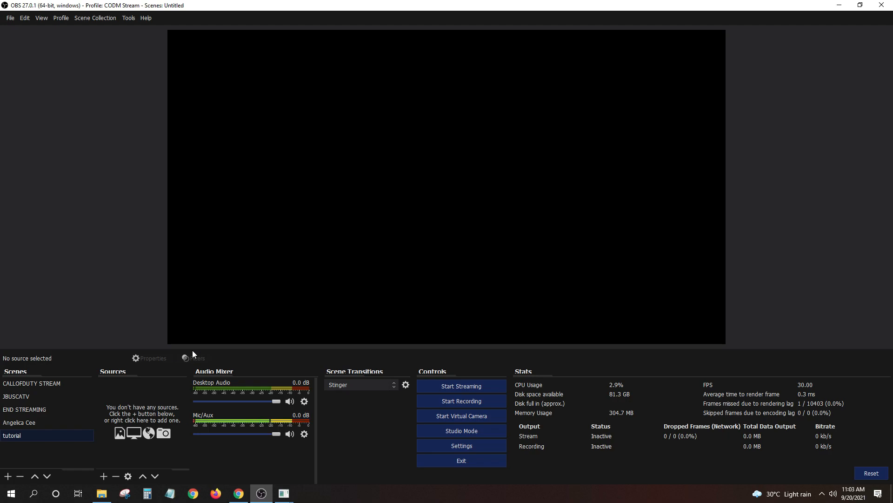
# Add the existing 'dragonary' Window Capture on [scrcpy.exe]: Redmi Note 9S, with Mic/Aux at -6.5 dB
pyautogui.click(103, 476)
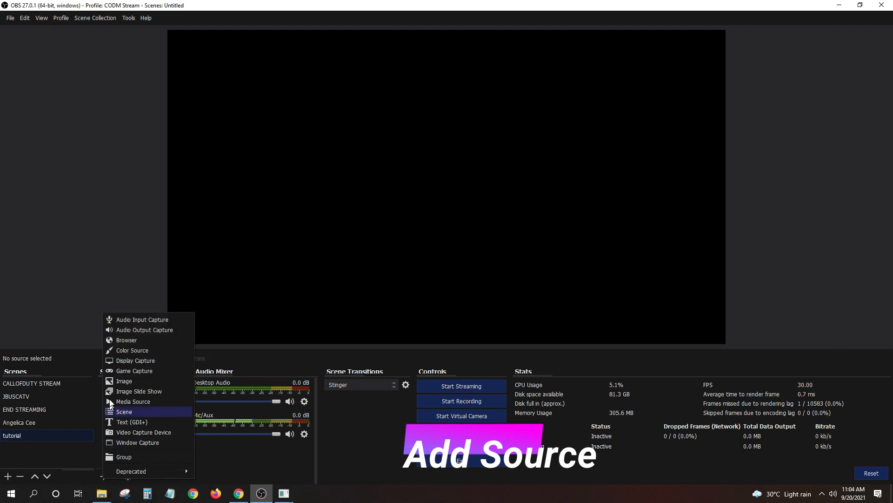
pyautogui.moveTo(276, 434); pyautogui.dragTo(256, 434)
pyautogui.click(103, 477)
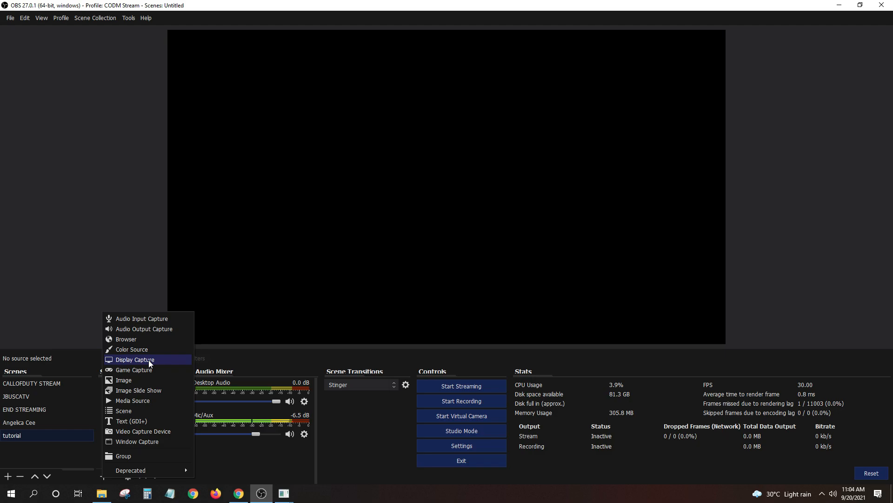
pyautogui.click(130, 441)
pyautogui.click(374, 209)
pyautogui.click(384, 249)
pyautogui.click(474, 307)
pyautogui.click(325, 357)
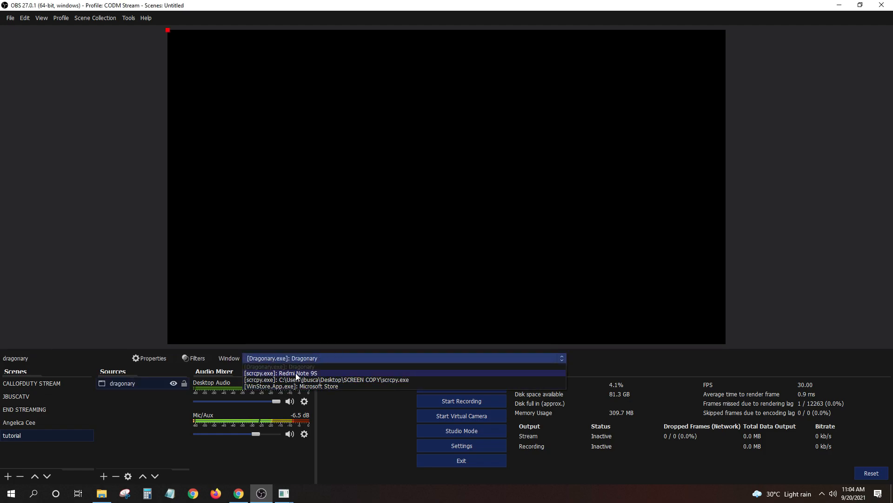
pyautogui.click(295, 373)
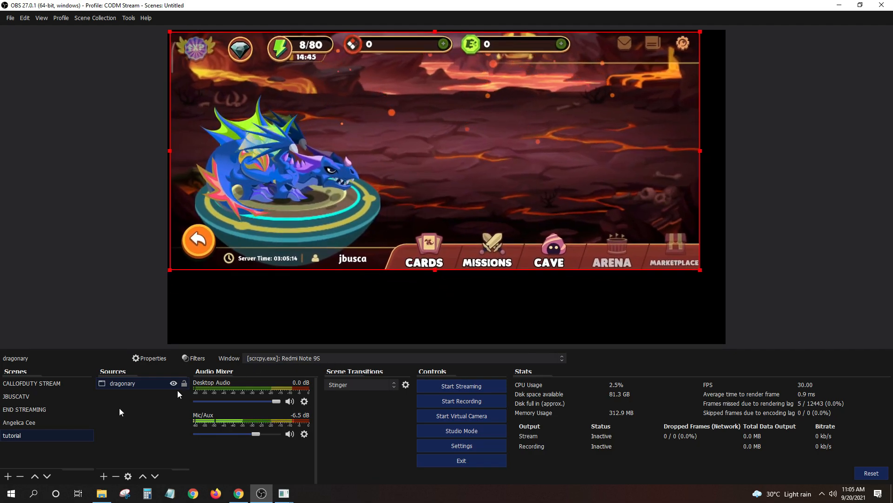
pyautogui.moveTo(466, 181)
pyautogui.mouseDown()
pyautogui.moveTo(453, 170)
pyautogui.moveTo(479, 183)
pyautogui.moveTo(456, 179)
pyautogui.moveTo(463, 175)
pyautogui.mouseUp()
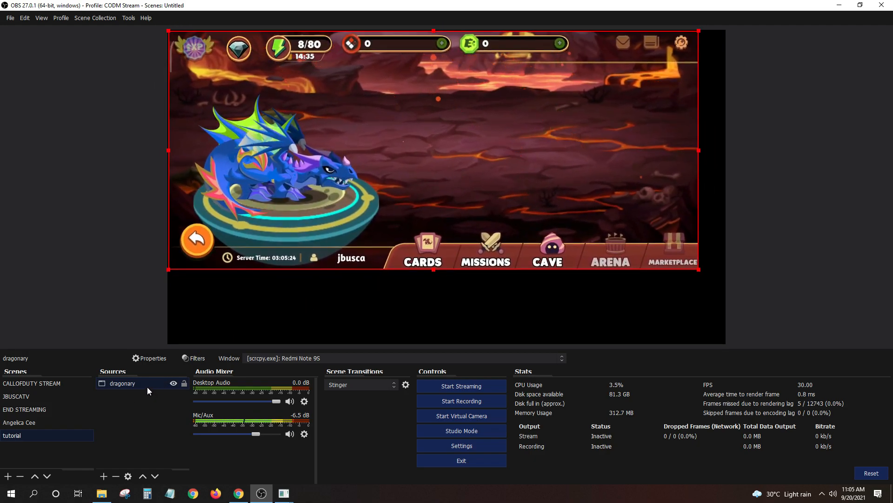
# Apply Transform > Fit to screen to the dragonary source so the game fills the canvas
pyautogui.rightClick(275, 214)
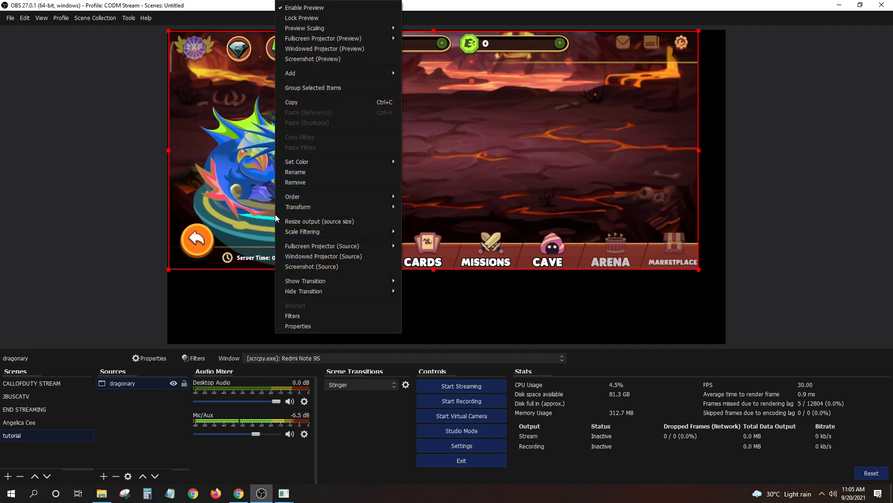
pyautogui.rightClick(505, 167)
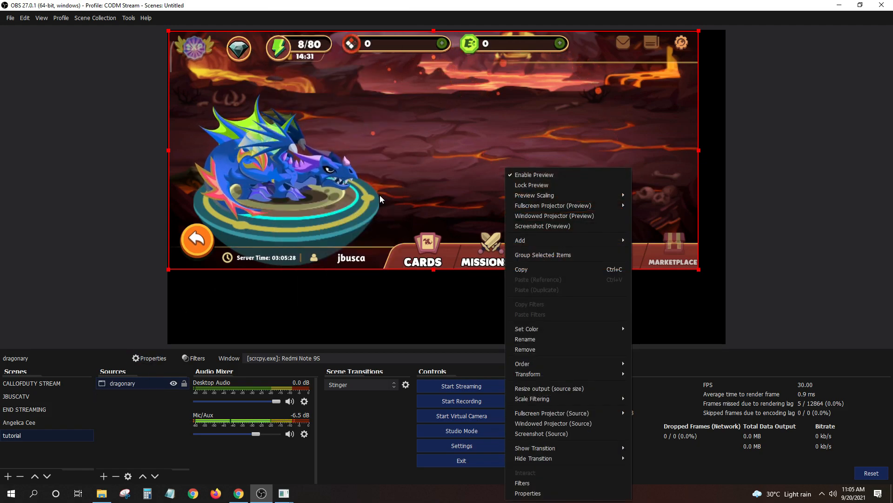
pyautogui.rightClick(125, 386)
pyautogui.rightClick(124, 386)
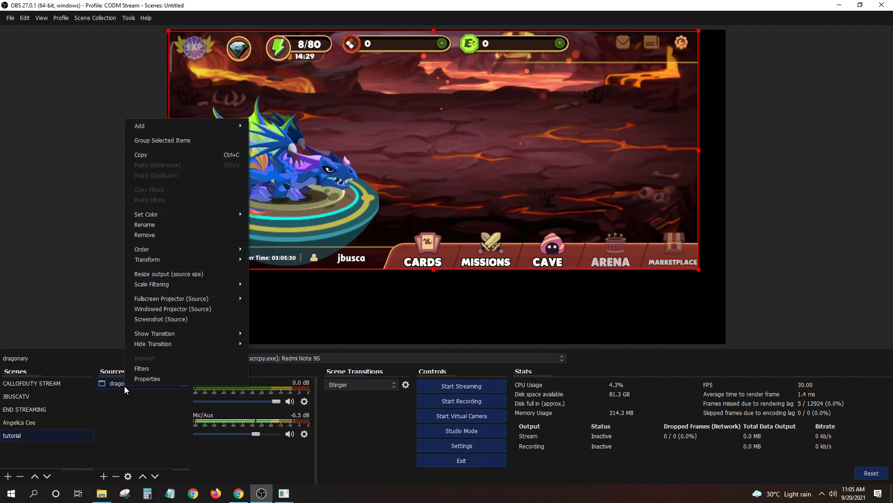
pyautogui.moveTo(168, 263)
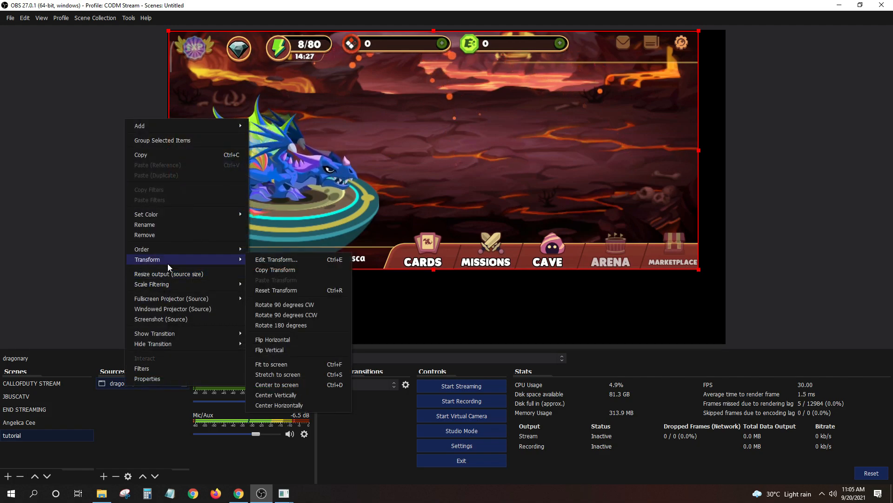
pyautogui.click(267, 364)
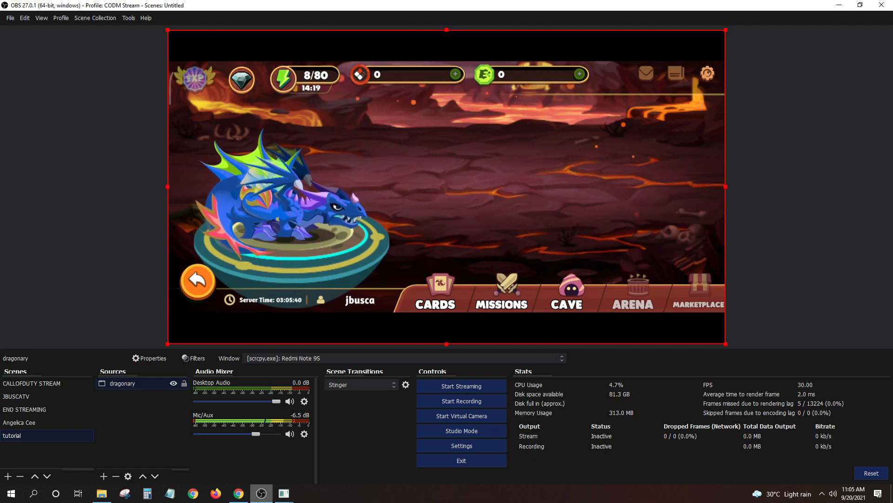
pyautogui.click(180, 444)
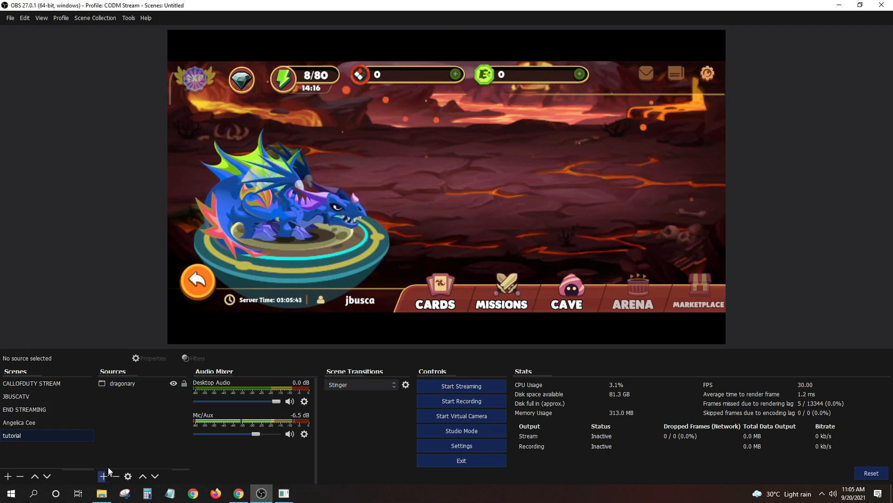
# Add an Audio Input Capture named 'microphne dragonary' using the FIFINE K670 microphone
pyautogui.click(109, 479)
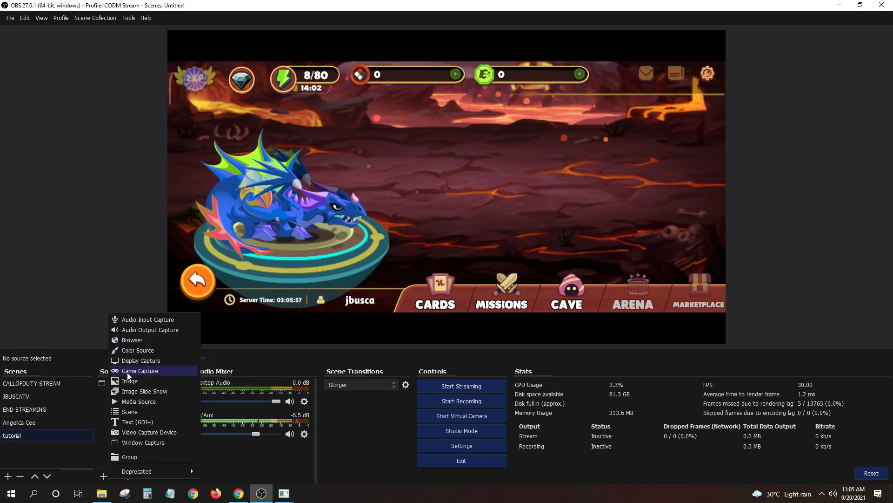
pyautogui.click(102, 477)
pyautogui.click(103, 478)
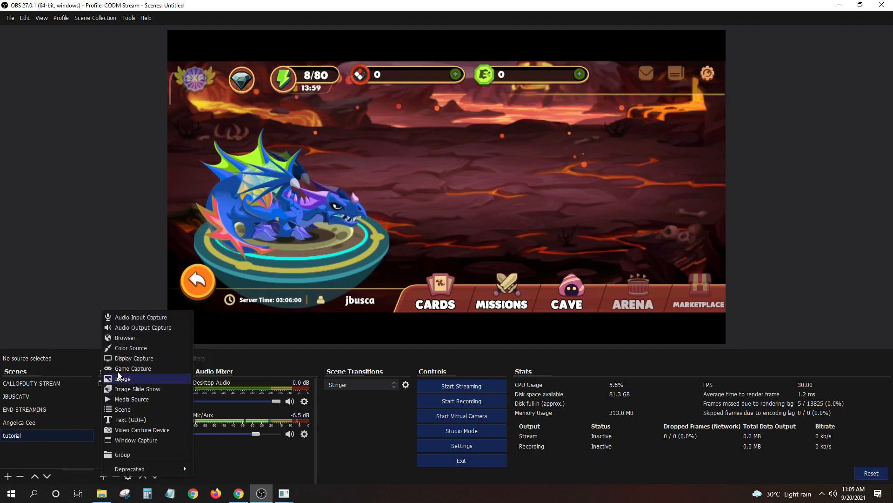
pyautogui.click(149, 318)
pyautogui.write('mi')
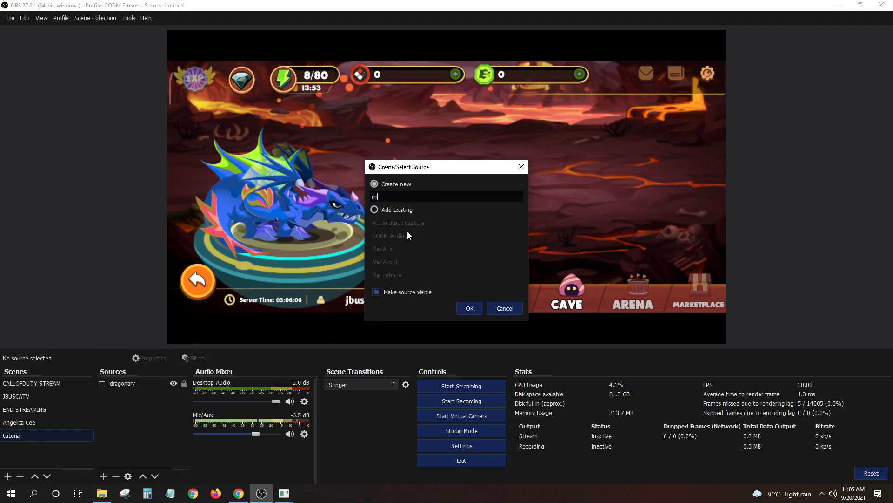
pyautogui.write('cro')
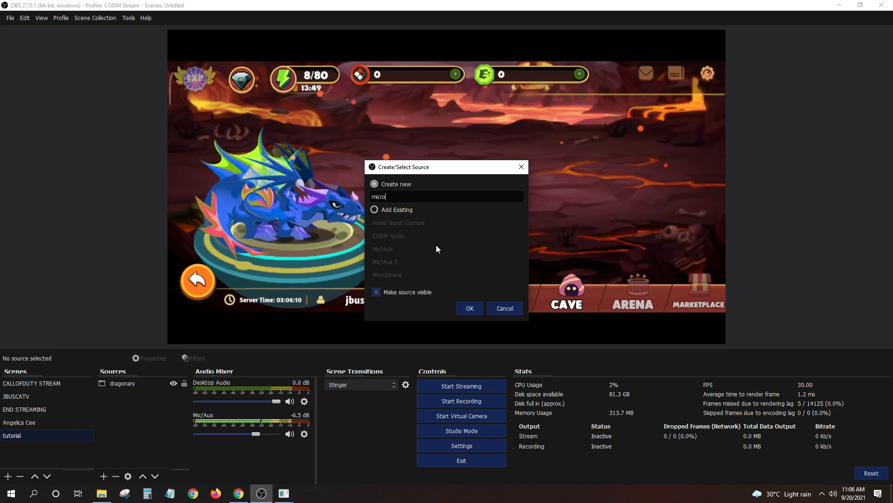
pyautogui.write('phn')
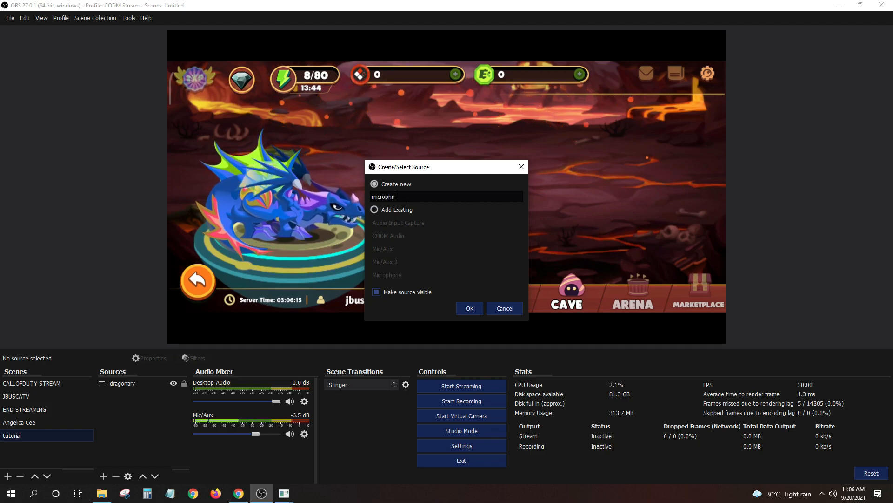
pyautogui.write('e dra')
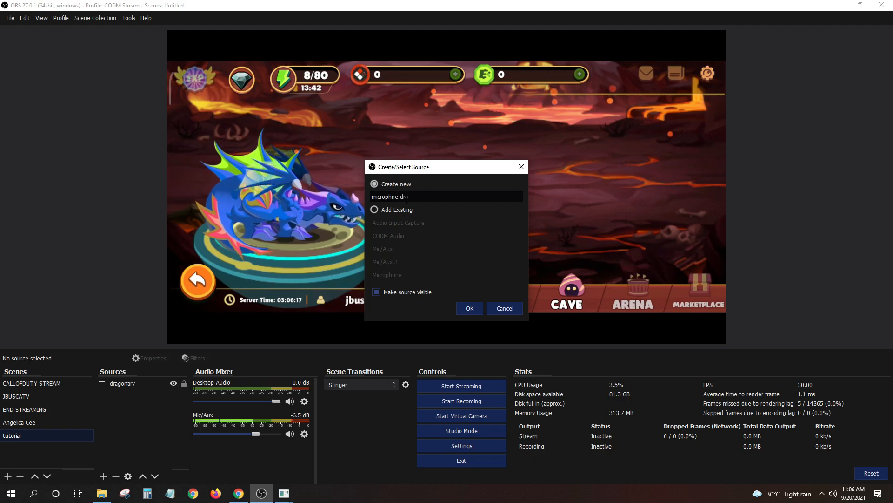
pyautogui.write('gonar')
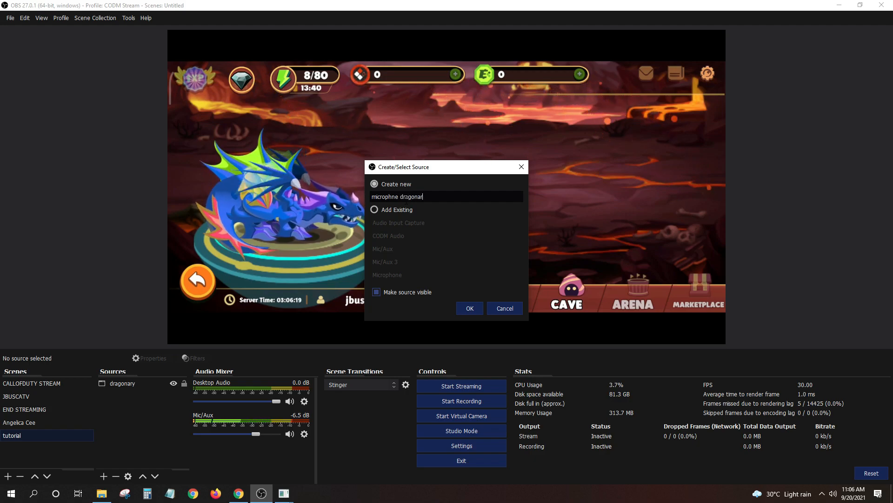
pyautogui.write('y')
pyautogui.press('Return')
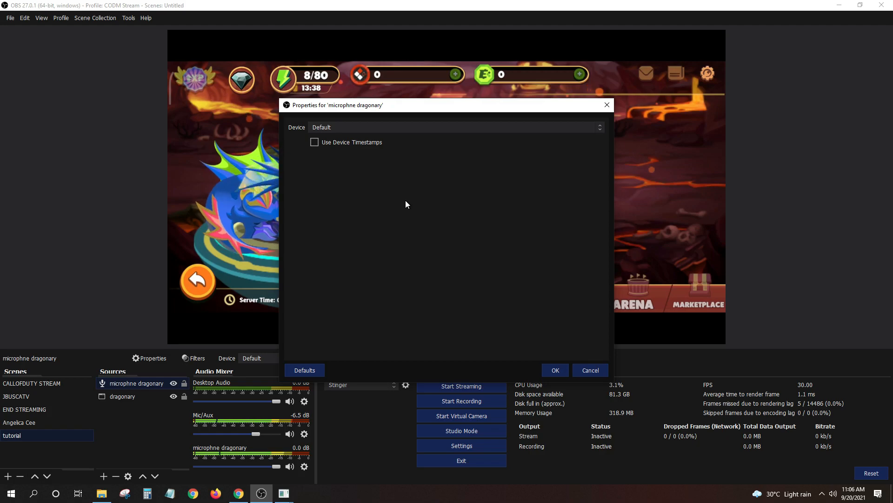
pyautogui.click(439, 127)
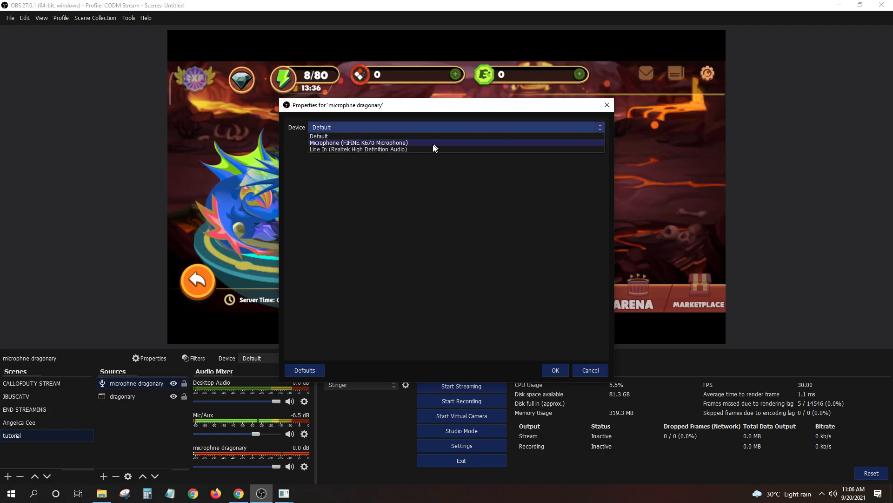
pyautogui.click(378, 143)
pyautogui.press('Return')
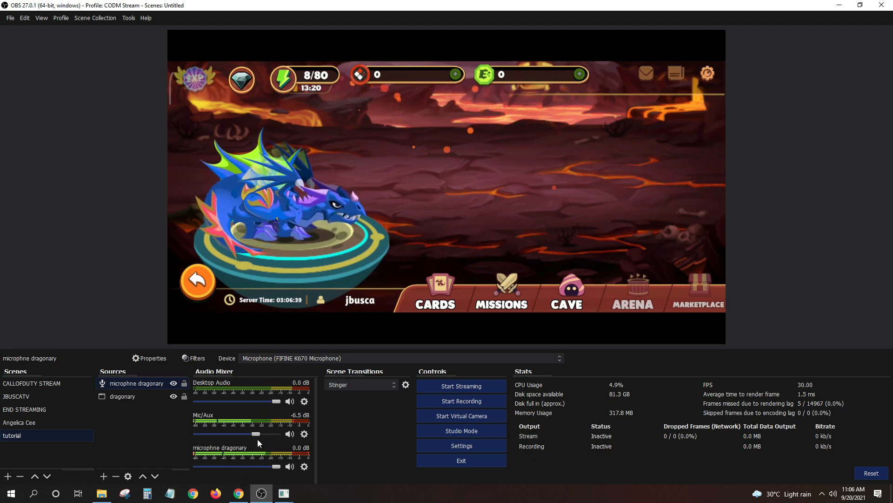
# Mute the Mic/Aux channel, then toggle between the two sources and clear the selection
pyautogui.click(290, 433)
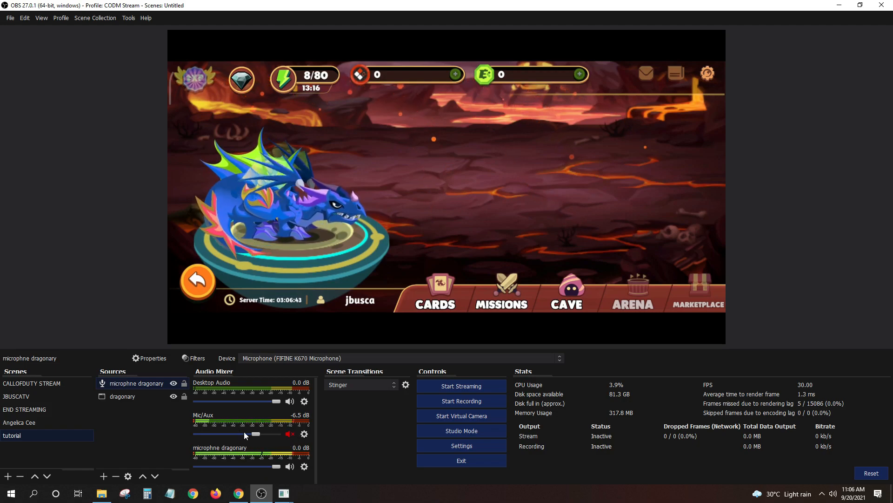
pyautogui.click(135, 396)
pyautogui.click(133, 385)
pyautogui.click(126, 396)
pyautogui.click(132, 384)
pyautogui.click(135, 395)
pyautogui.click(140, 384)
pyautogui.click(138, 397)
pyautogui.click(138, 385)
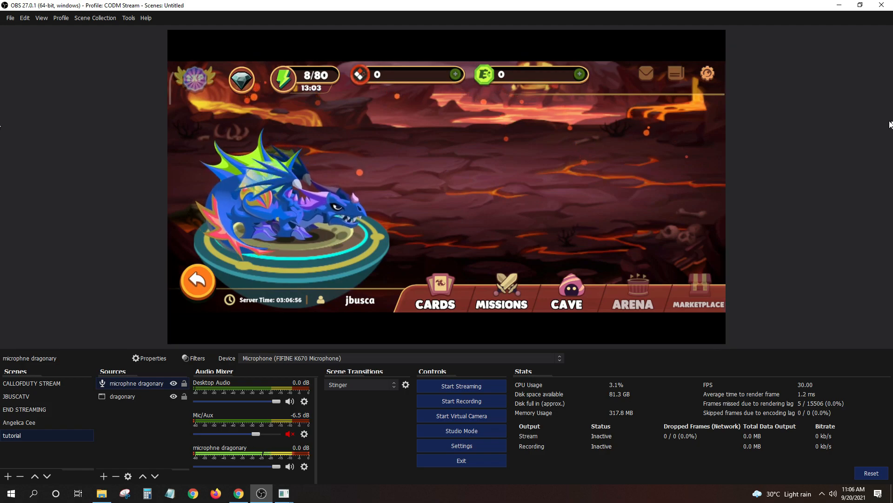
pyautogui.click(124, 433)
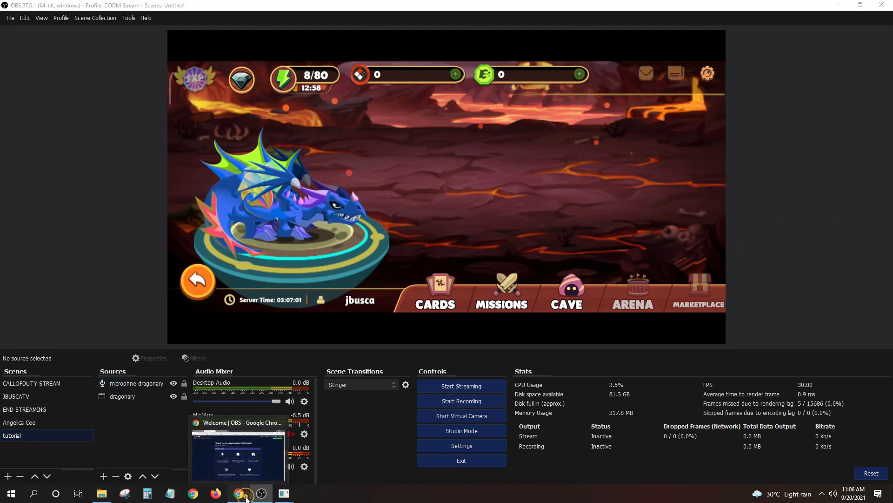
# Log into Facebook in Chrome and open your own profile page
pyautogui.click(245, 497)
pyautogui.click(279, 9)
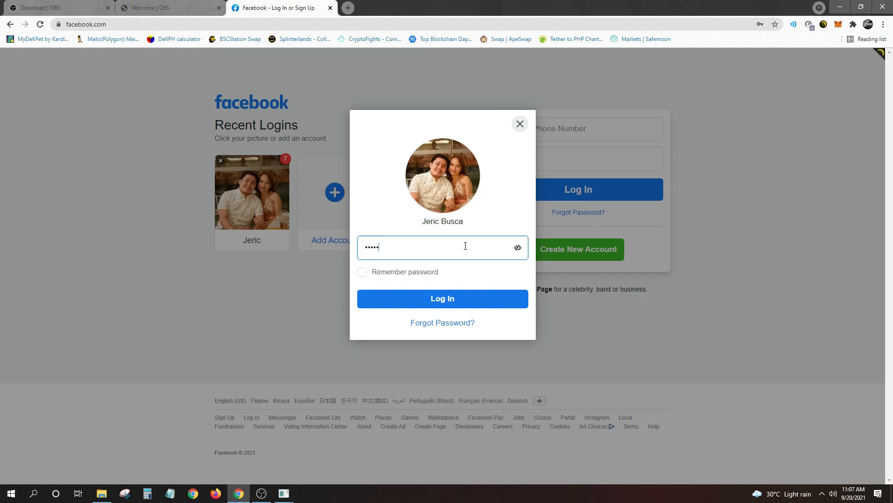
pyautogui.press('Return')
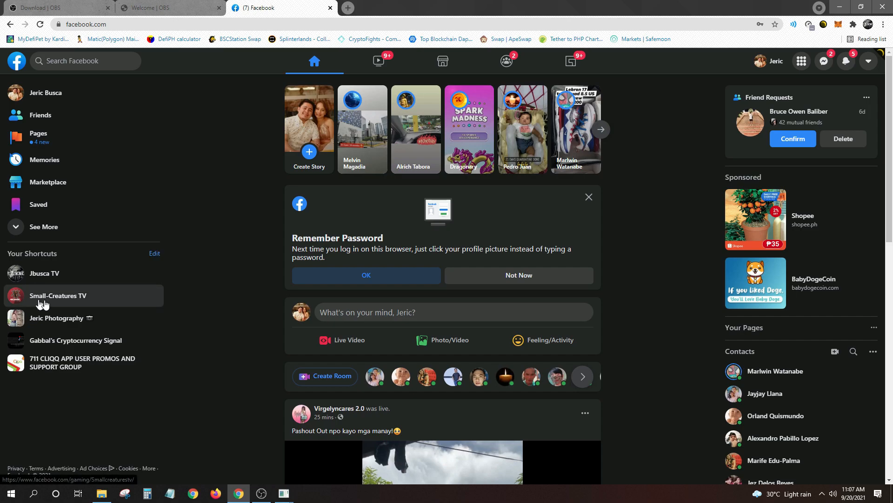
pyautogui.click(47, 92)
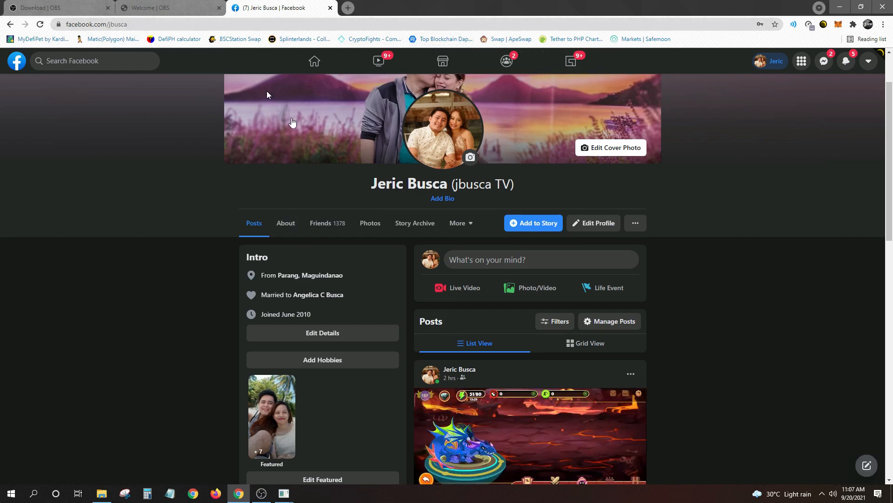
# Scroll the profile timeline to review the earlier Dragonary live-stream post
pyautogui.click(262, 493)
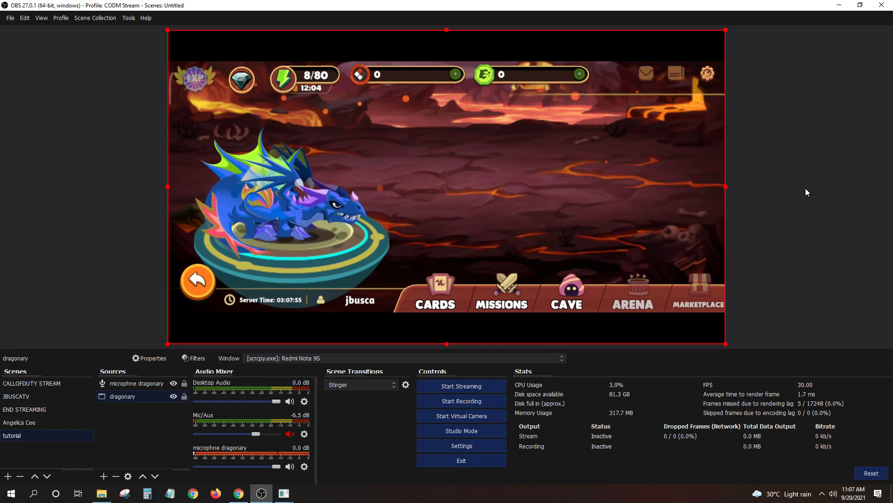
pyautogui.hotkey('alt', 'Tab')
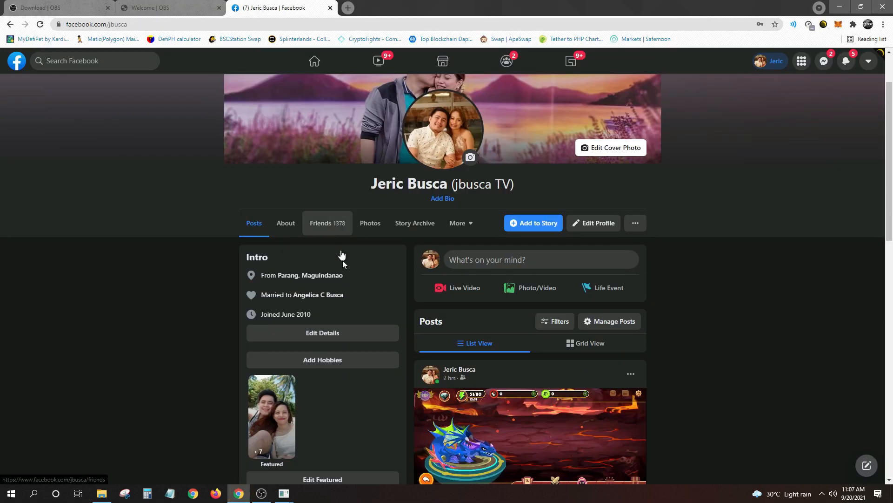
pyautogui.scroll(-2, 432, 334)
pyautogui.scroll(-3, 432, 333)
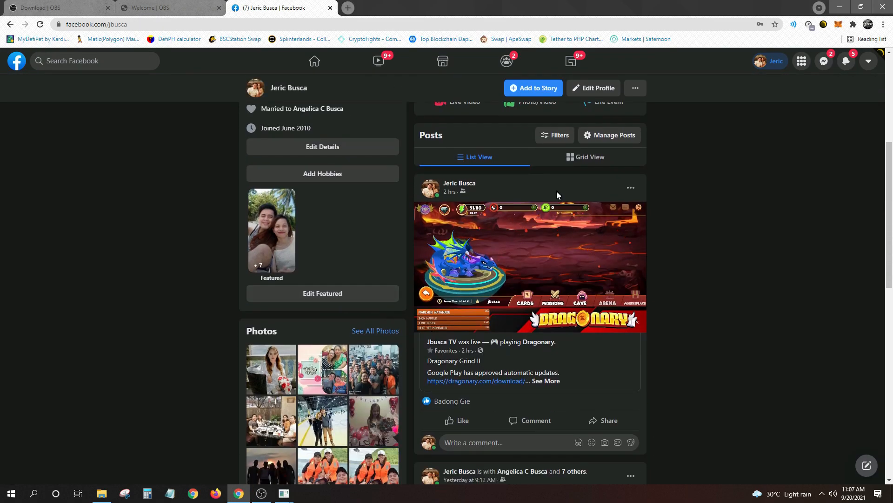
pyautogui.scroll(-2, 557, 196)
pyautogui.moveTo(426, 250); pyautogui.dragTo(449, 249)
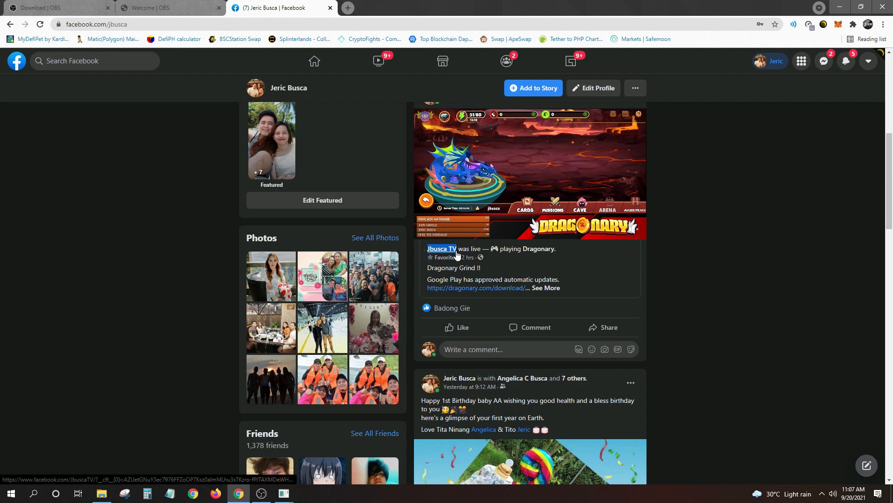
pyautogui.scroll(8, 559, 237)
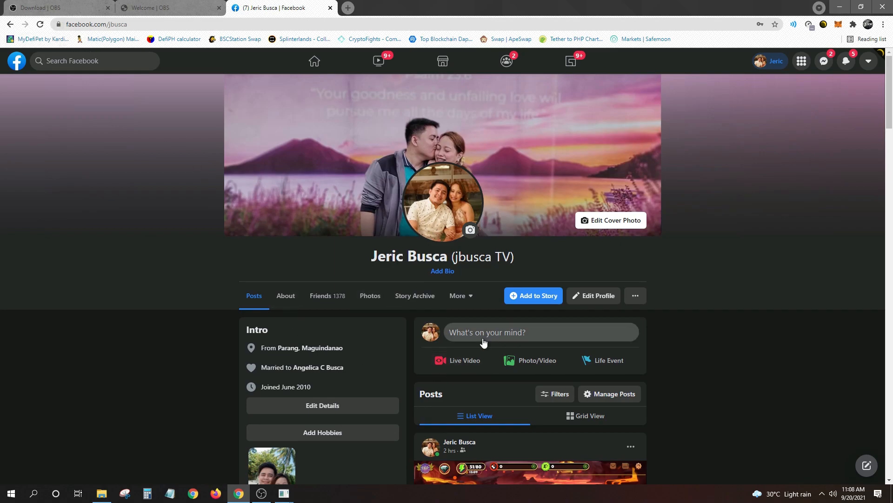
pyautogui.scroll(-2, 465, 365)
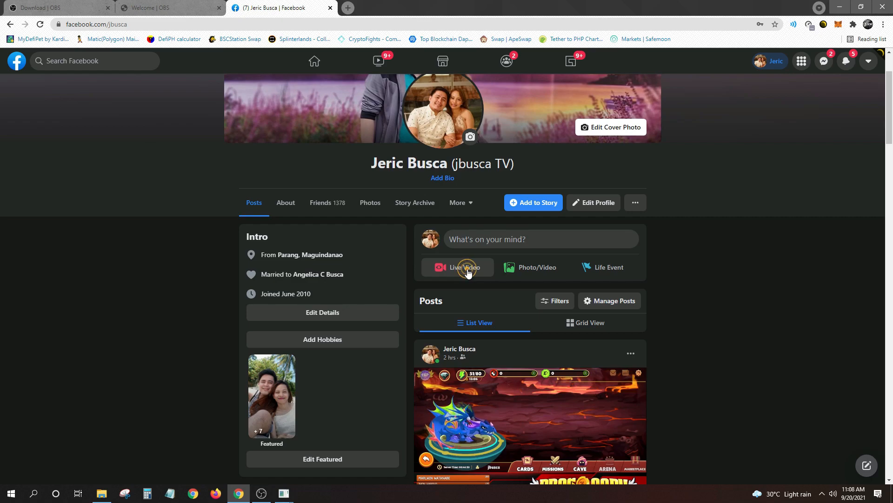
# Create a timeline live video titled 'Sample live stream', described 'this is a test', audience Only me
pyautogui.click(468, 273)
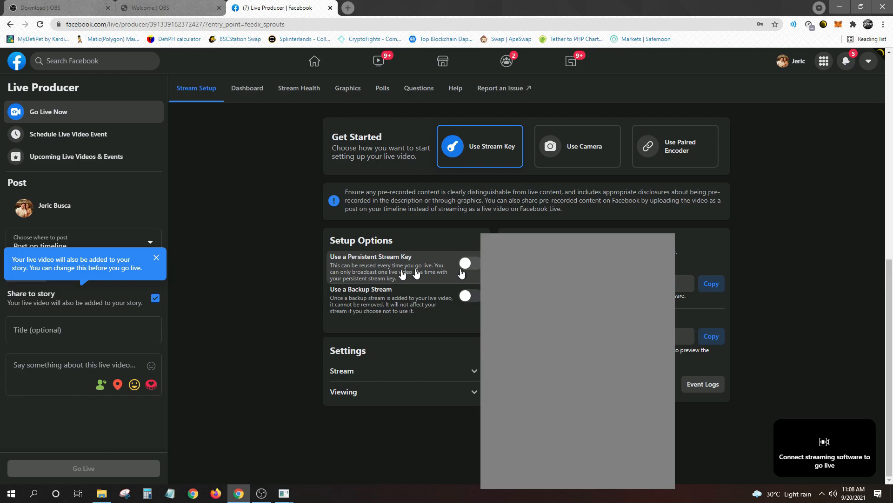
pyautogui.click(157, 257)
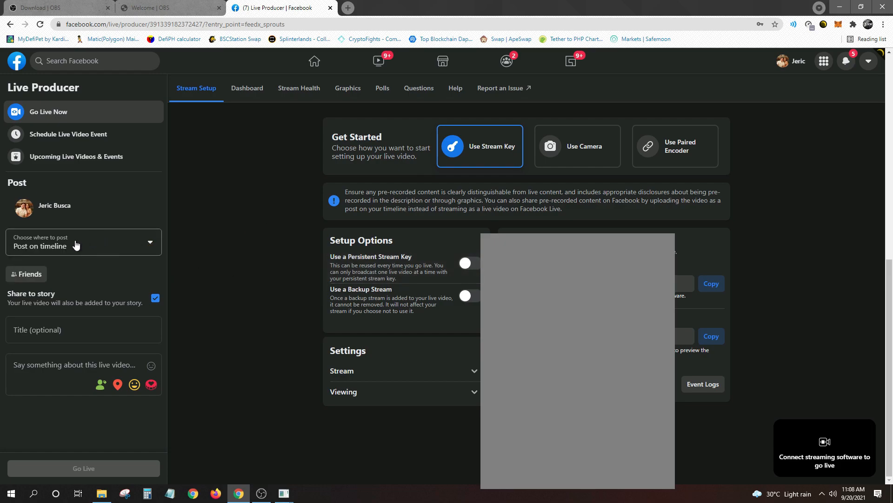
pyautogui.click(77, 249)
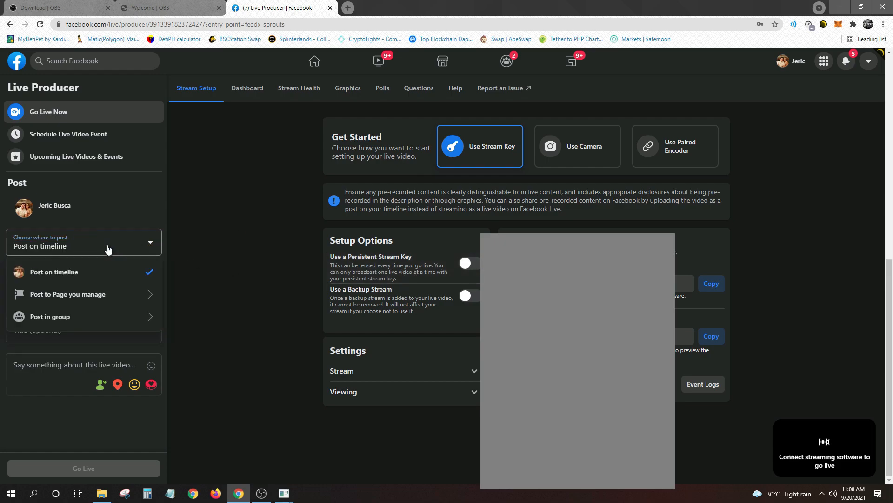
pyautogui.click(88, 273)
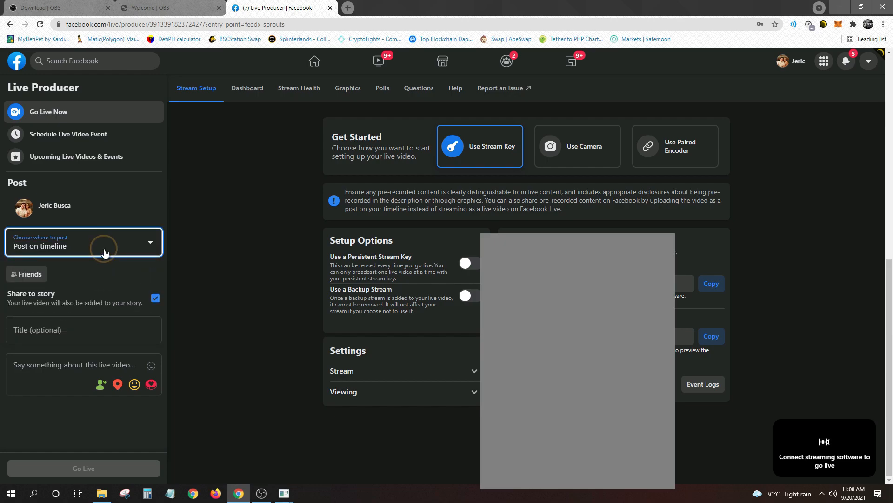
pyautogui.click(29, 275)
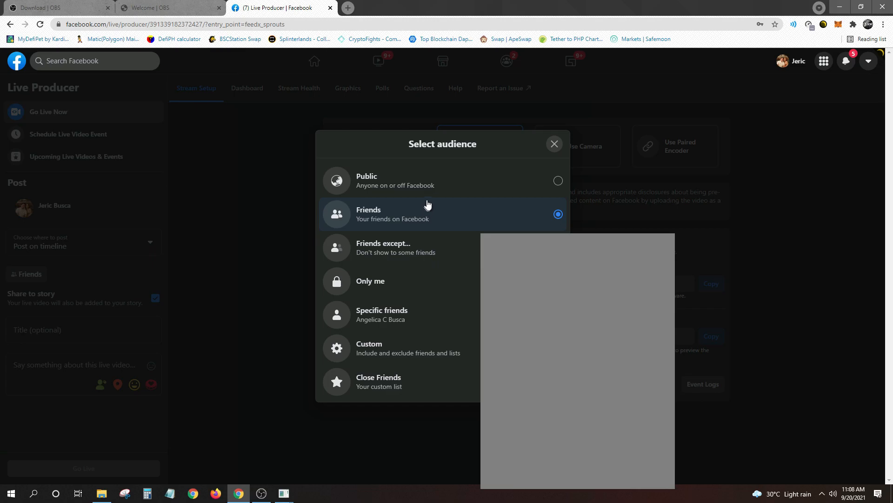
pyautogui.click(464, 184)
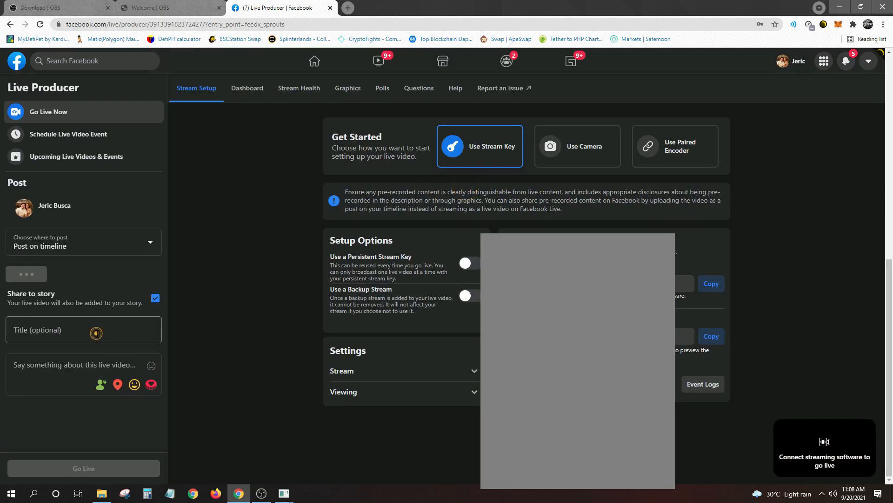
pyautogui.click(95, 332)
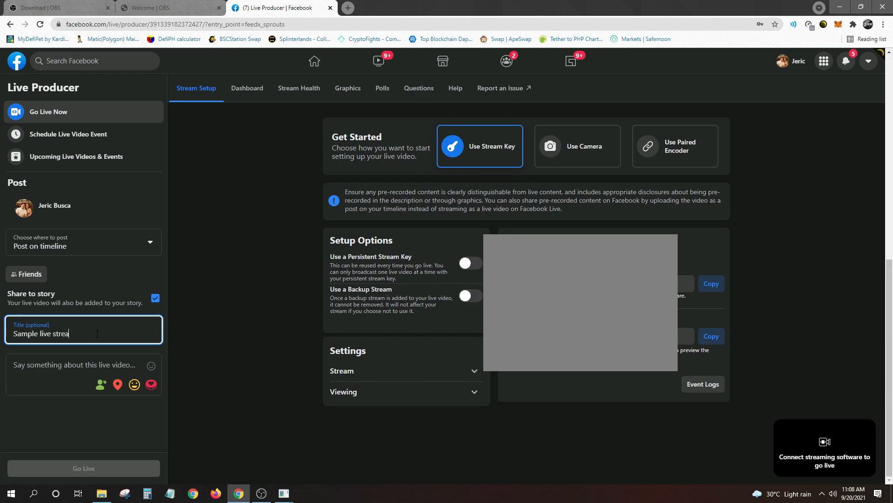
pyautogui.click(93, 362)
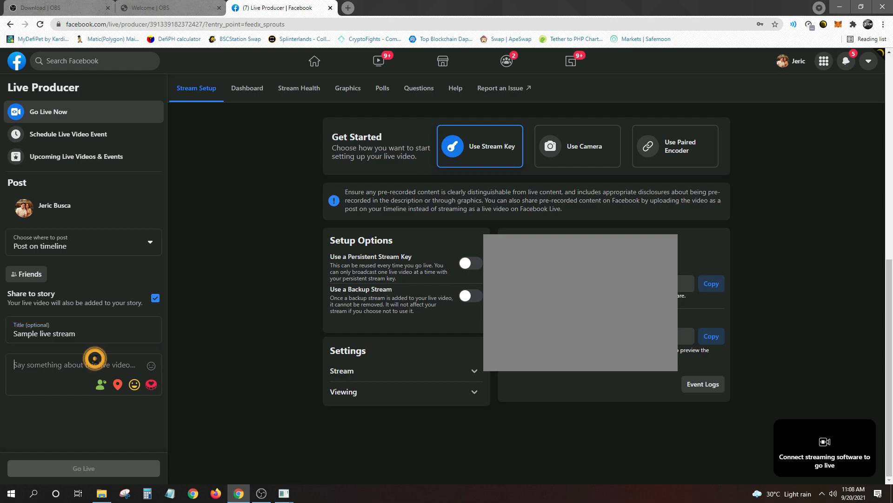
pyautogui.write('this')
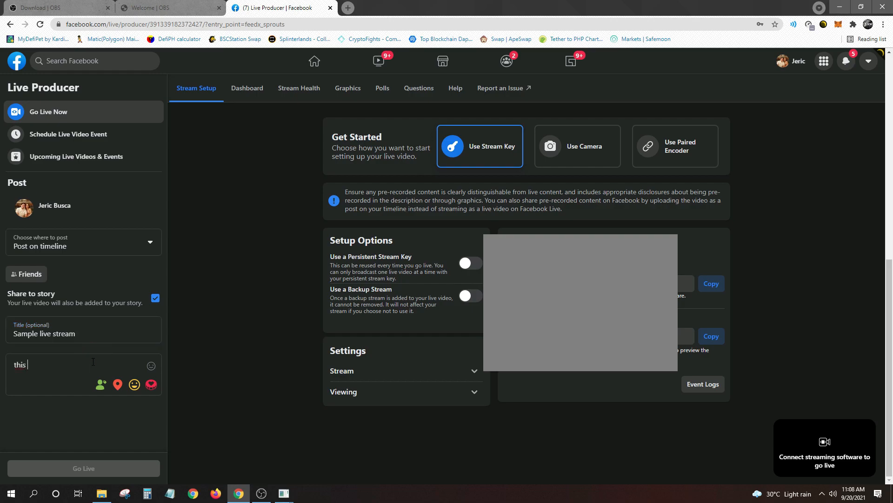
pyautogui.write(' is a test live streaming')
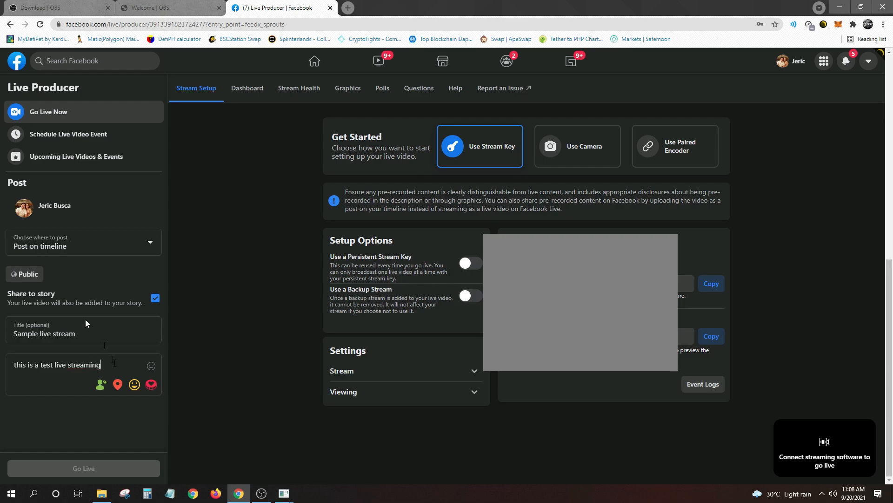
pyautogui.click(29, 274)
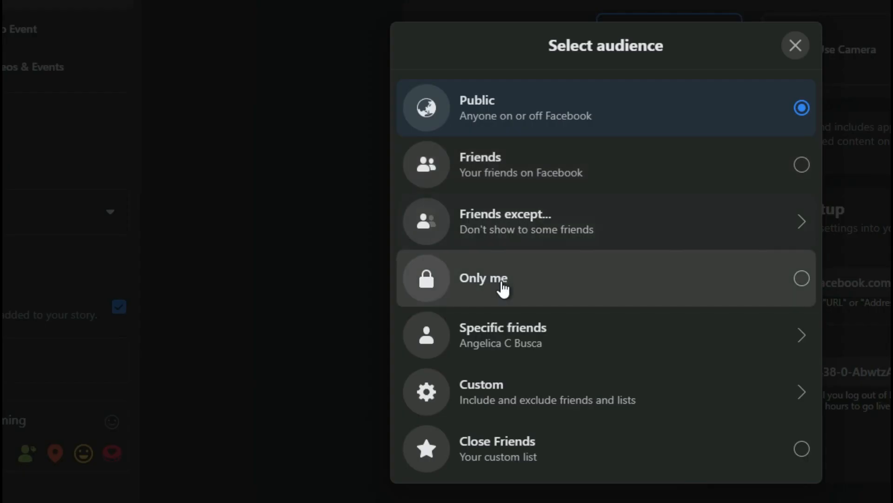
pyautogui.click(501, 285)
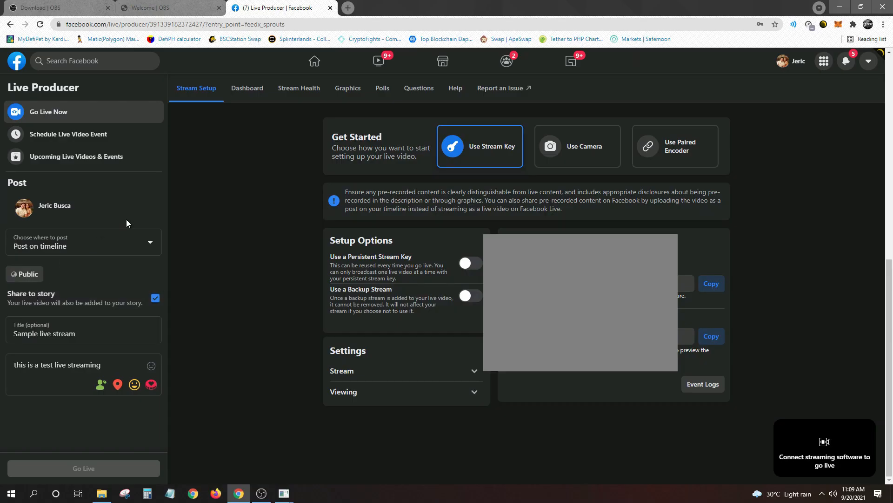
# Choose Use Stream Key and copy the generated stream key
pyautogui.tripleClick(107, 337)
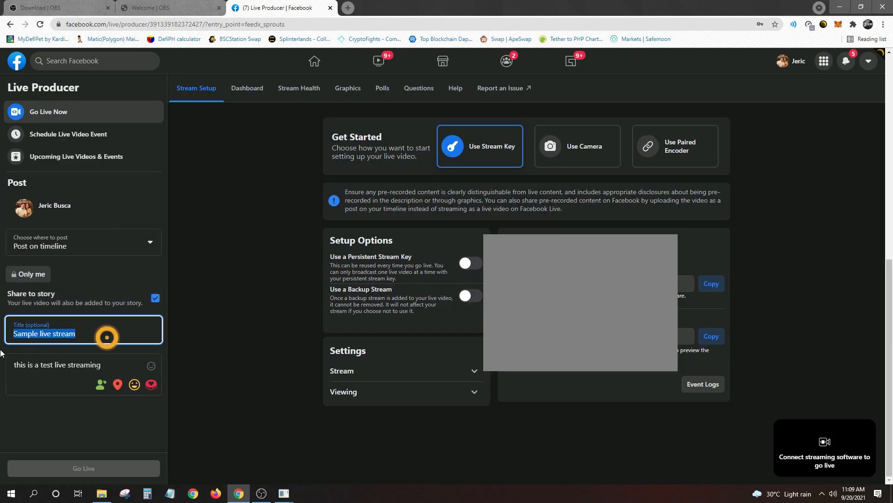
pyautogui.tripleClick(136, 372)
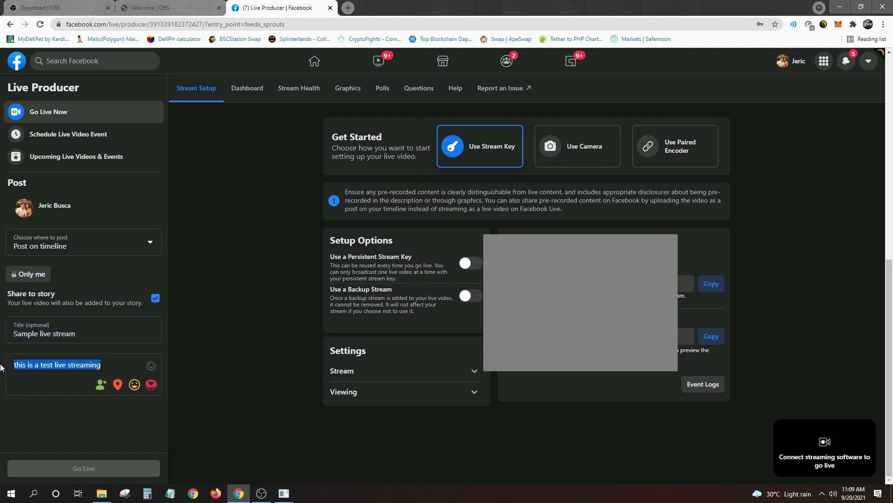
pyautogui.click(489, 159)
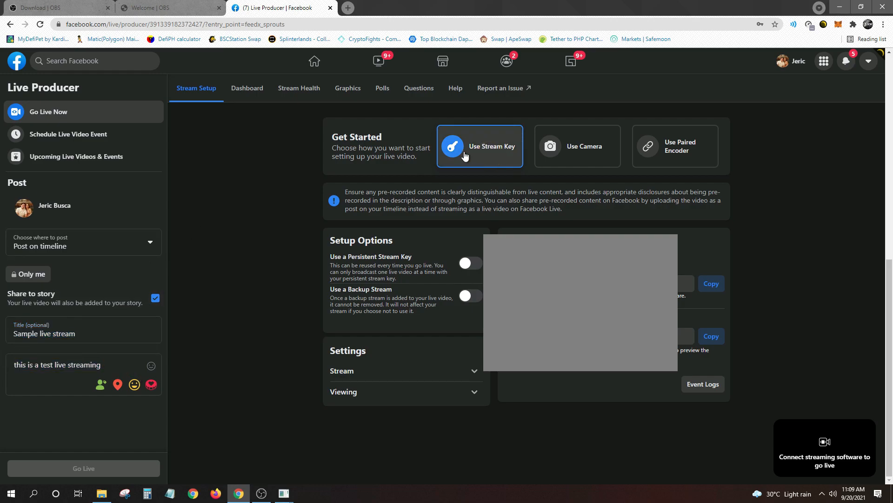
pyautogui.click(492, 148)
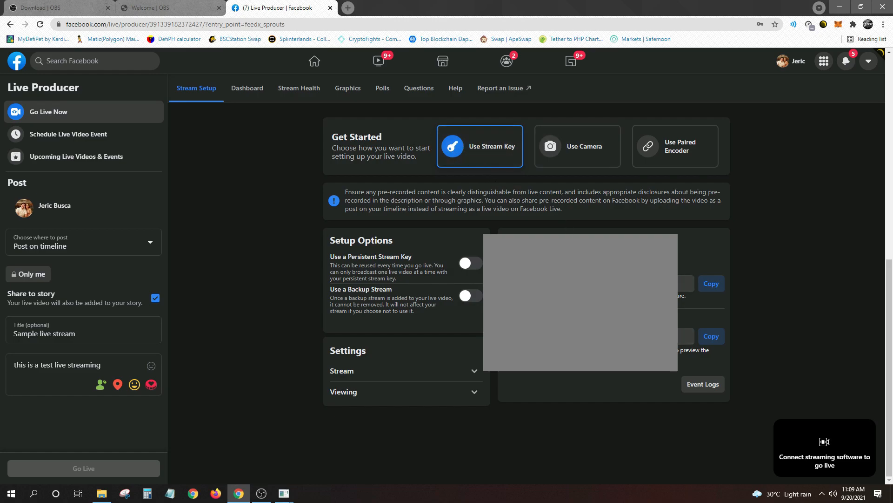
pyautogui.click(686, 336)
pyautogui.click(716, 336)
# In OBS Stream settings, keep Facebook Live as the service and the Default server
pyautogui.click(262, 492)
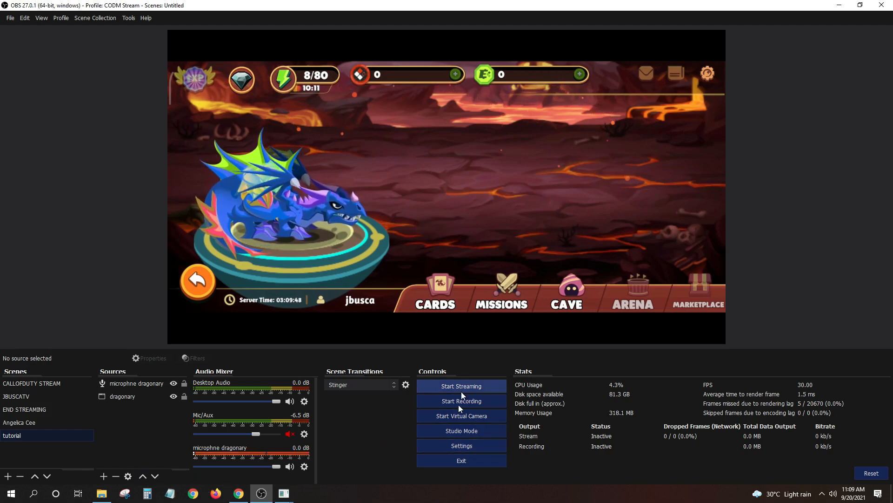
pyautogui.click(453, 448)
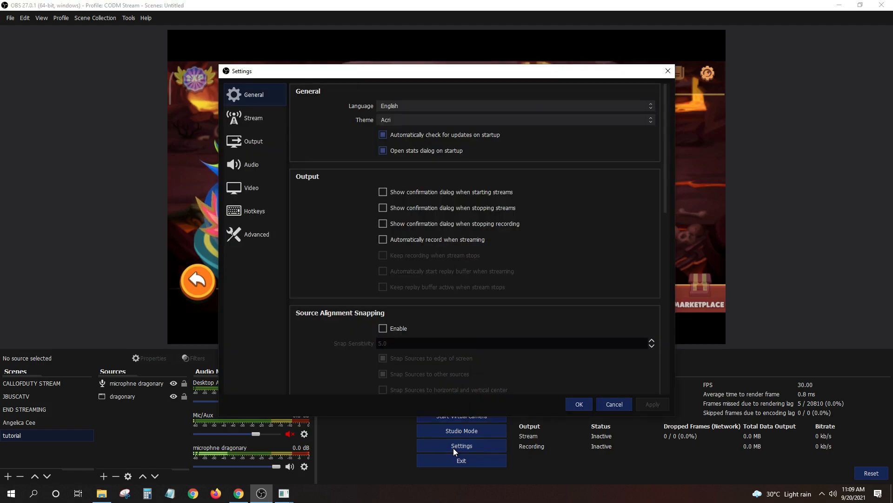
pyautogui.click(242, 119)
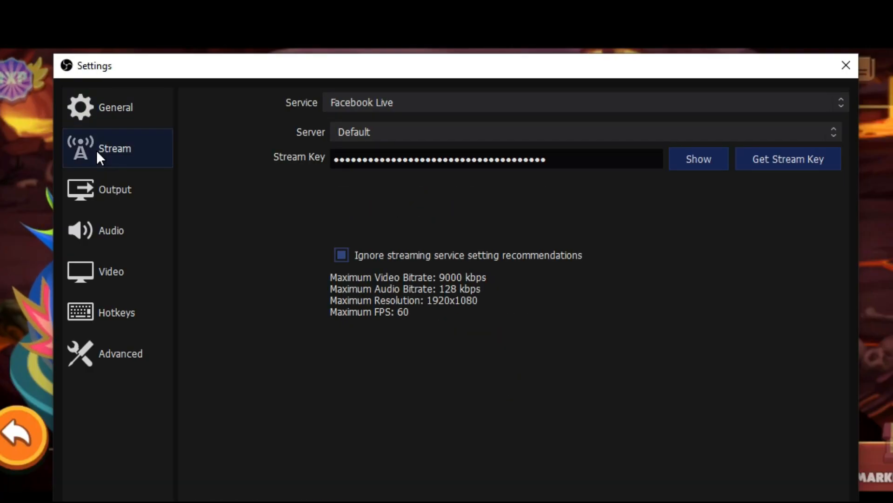
pyautogui.click(505, 101)
pyautogui.click(505, 100)
pyautogui.click(504, 101)
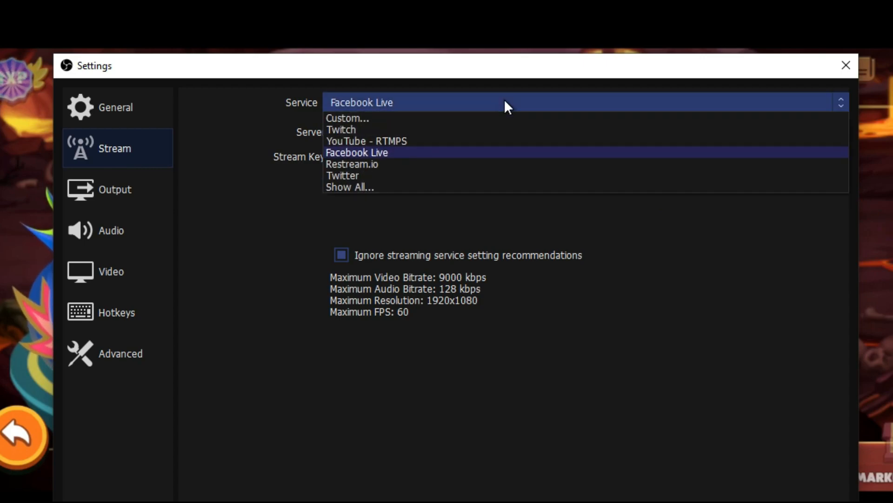
pyautogui.click(505, 100)
pyautogui.click(451, 101)
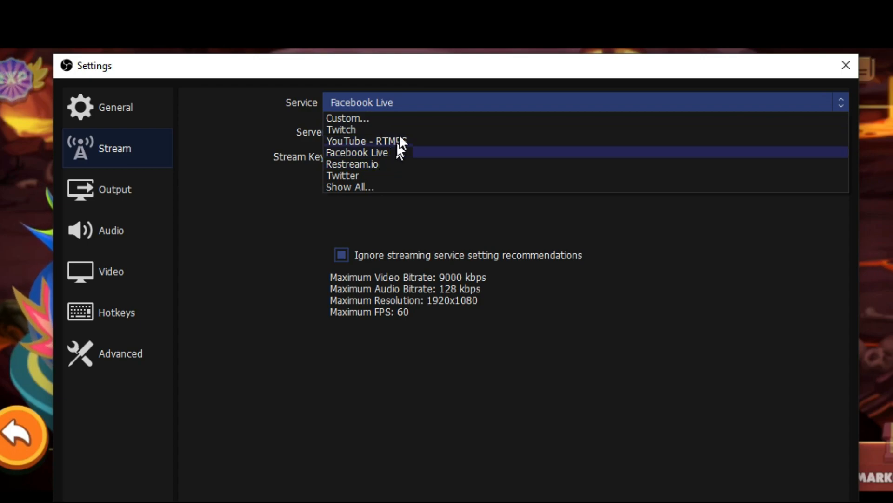
pyautogui.click(398, 151)
pyautogui.click(447, 107)
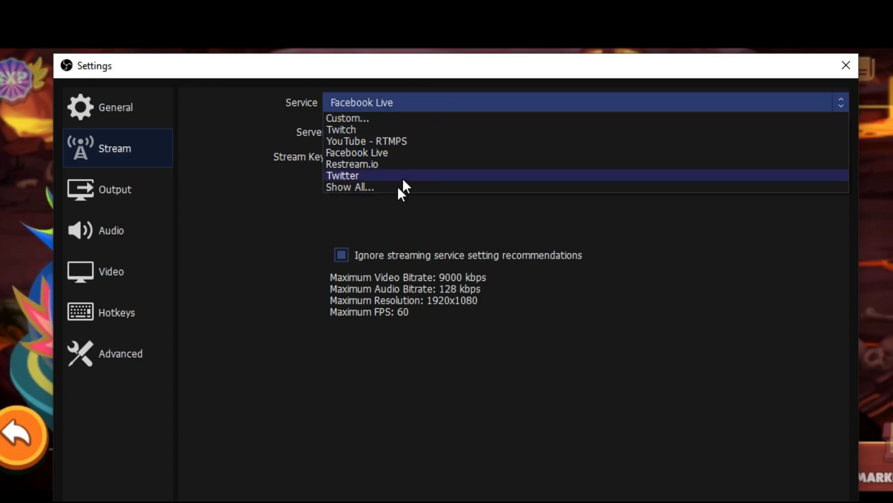
pyautogui.click(443, 102)
pyautogui.click(409, 133)
pyautogui.click(409, 134)
# Replace the old stream key with the copied one and apply
pyautogui.moveTo(576, 163); pyautogui.dragTo(327, 160)
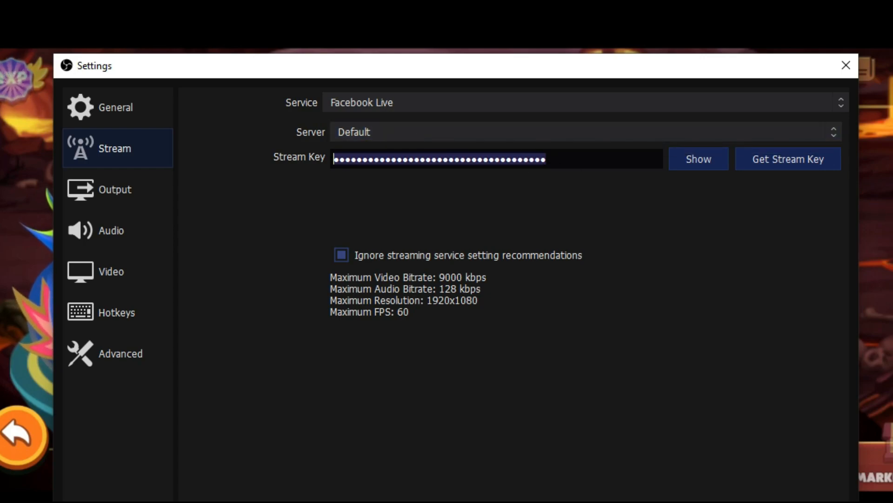
pyautogui.click(332, 160)
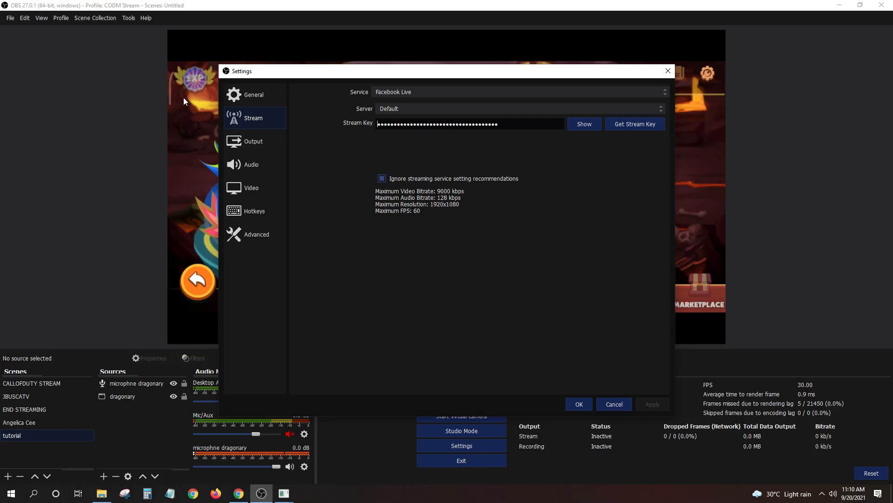
pyautogui.hotkey('ctrl', 'v')
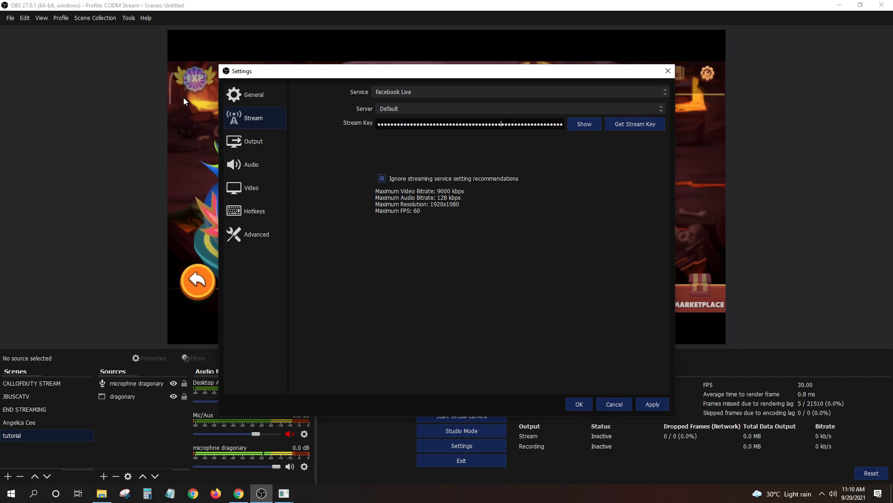
pyautogui.click(654, 403)
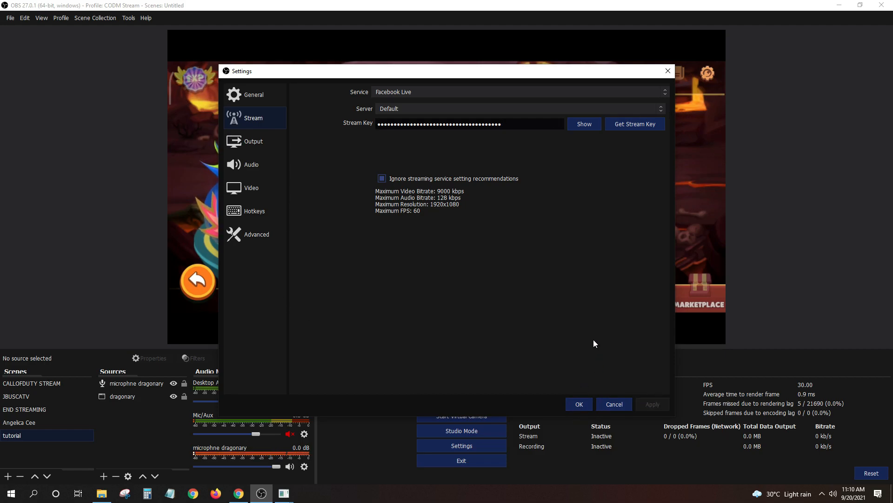
pyautogui.click(260, 99)
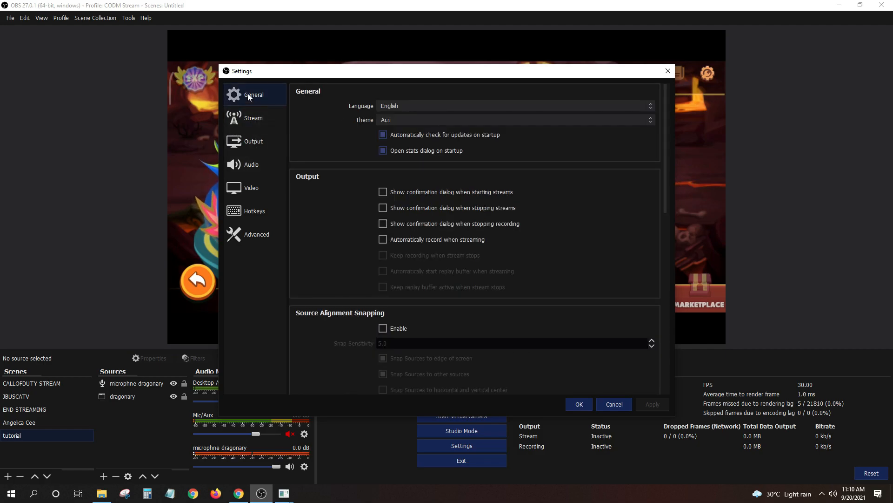
pyautogui.click(245, 118)
# In Output streaming settings, keep the NVIDIA NVENC H.264 (new) encoder with CBR rate control
pyautogui.click(246, 140)
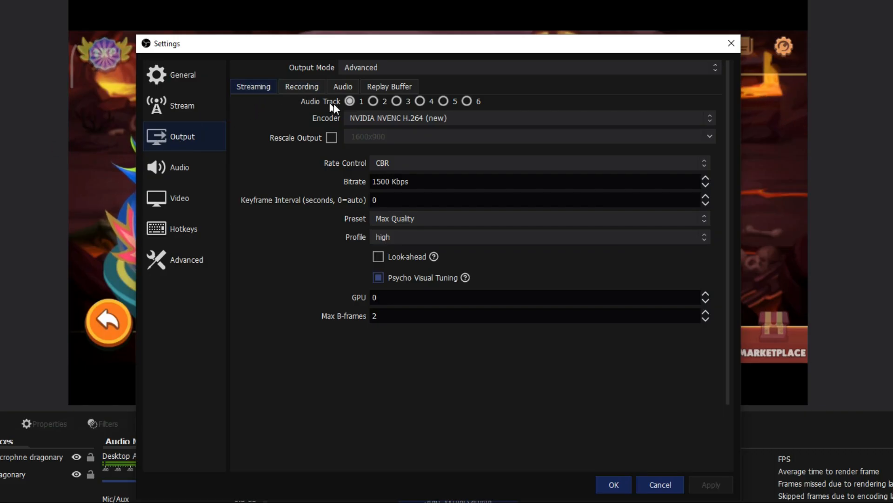
pyautogui.click(471, 119)
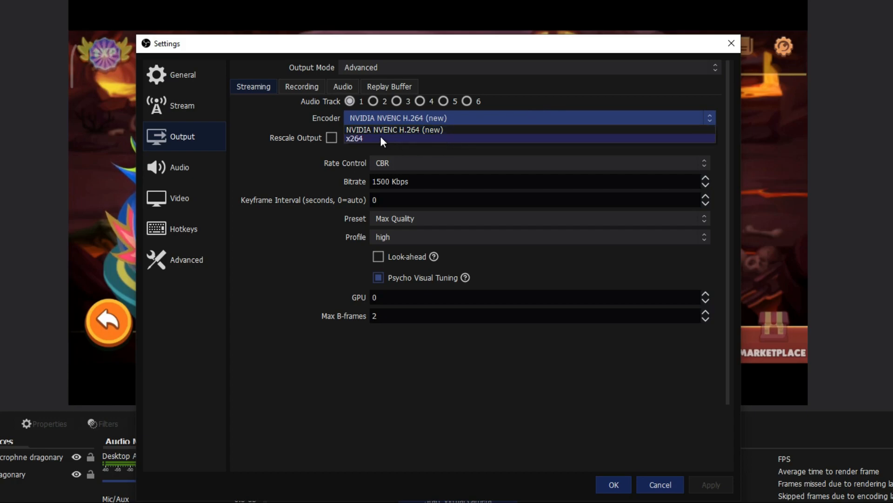
pyautogui.click(450, 130)
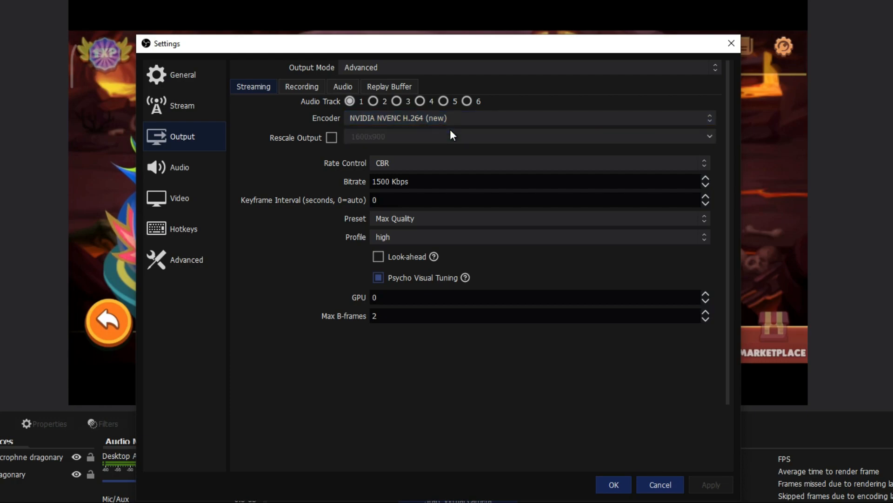
pyautogui.click(415, 120)
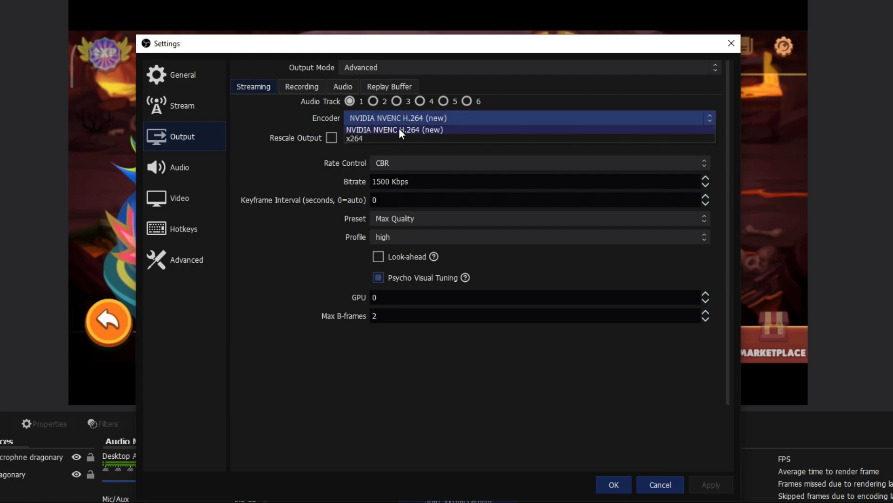
pyautogui.click(399, 129)
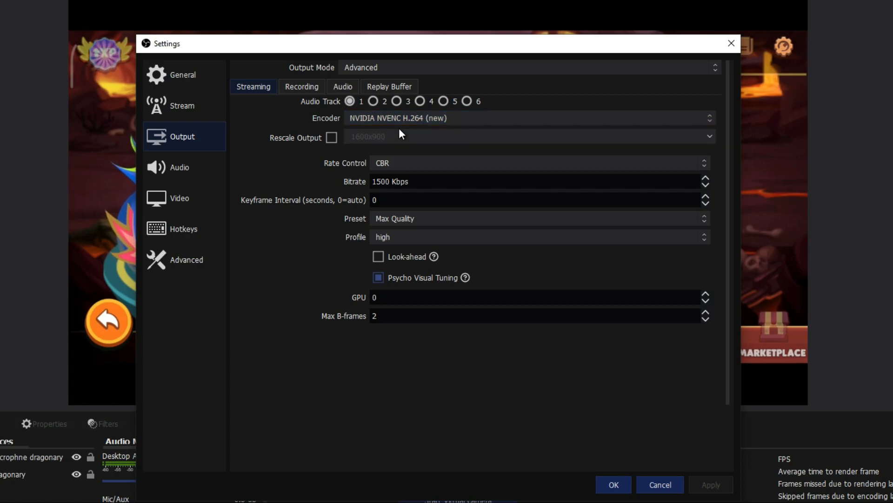
pyautogui.click(396, 167)
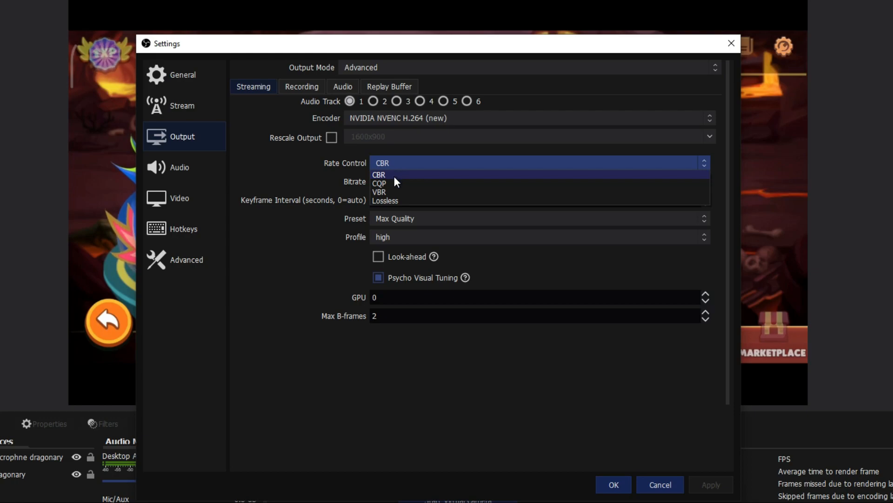
pyautogui.click(394, 176)
# Confirm the bitrate is 1500 Kbps
pyautogui.click(409, 163)
pyautogui.click(408, 171)
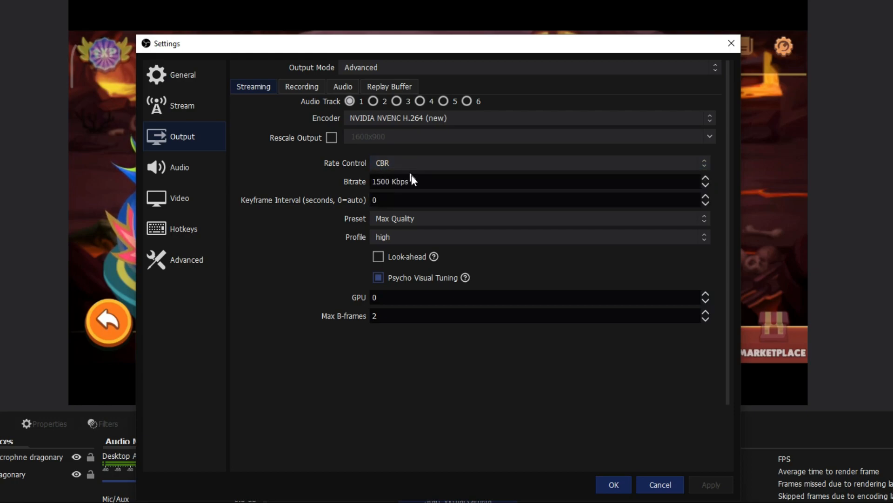
pyautogui.press('Tab')
pyautogui.click(438, 181)
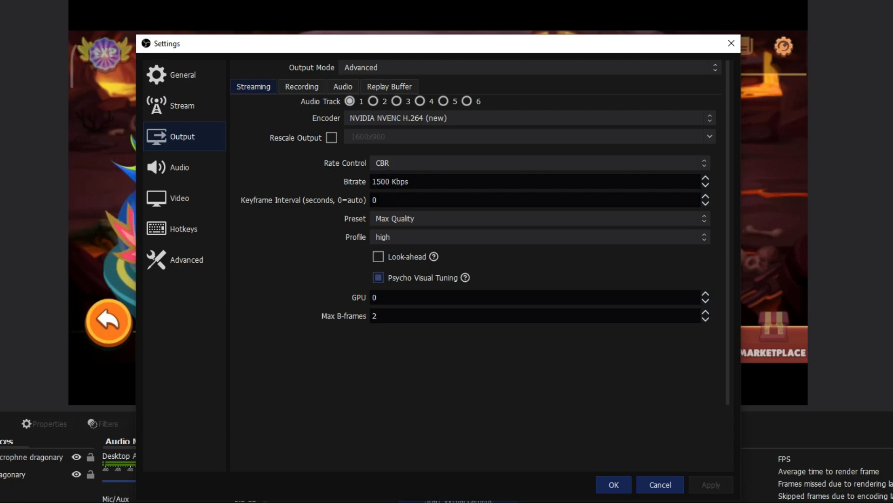
pyautogui.moveTo(424, 182); pyautogui.dragTo(313, 177)
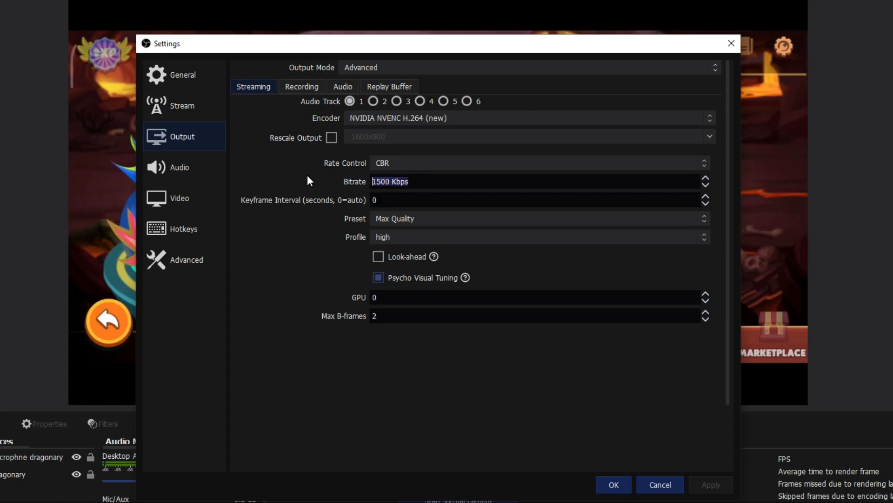
pyautogui.click(389, 182)
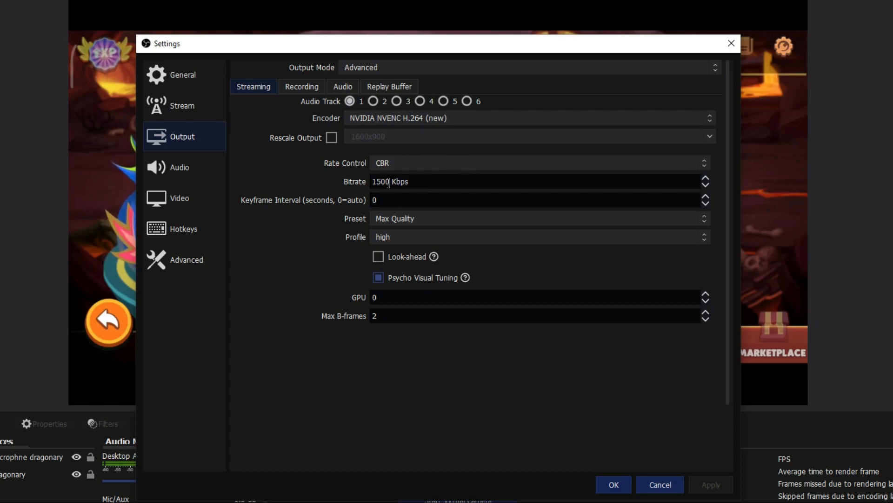
pyautogui.doubleClick(385, 182)
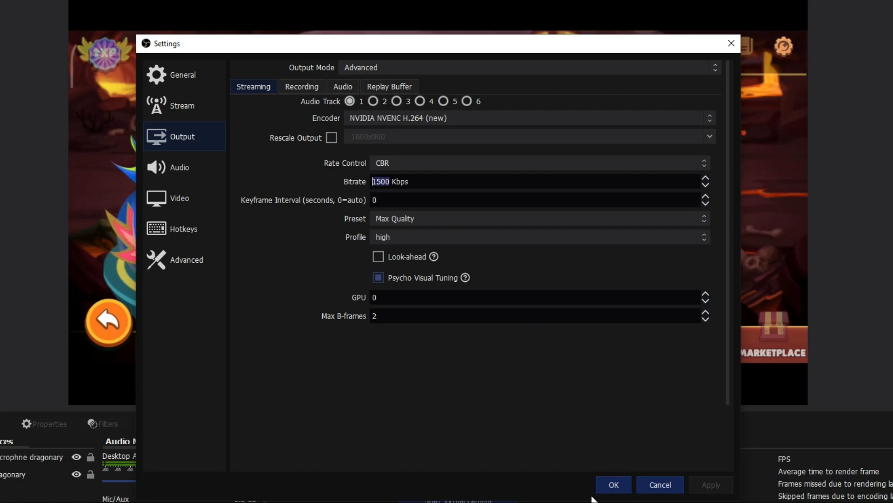
pyautogui.click(411, 200)
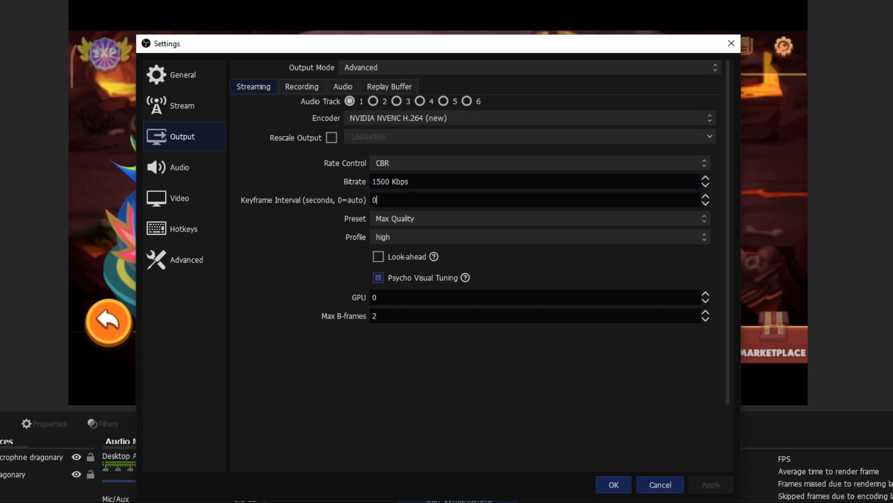
# Keep the Max Quality preset and high profile
pyautogui.click(464, 221)
pyautogui.click(444, 232)
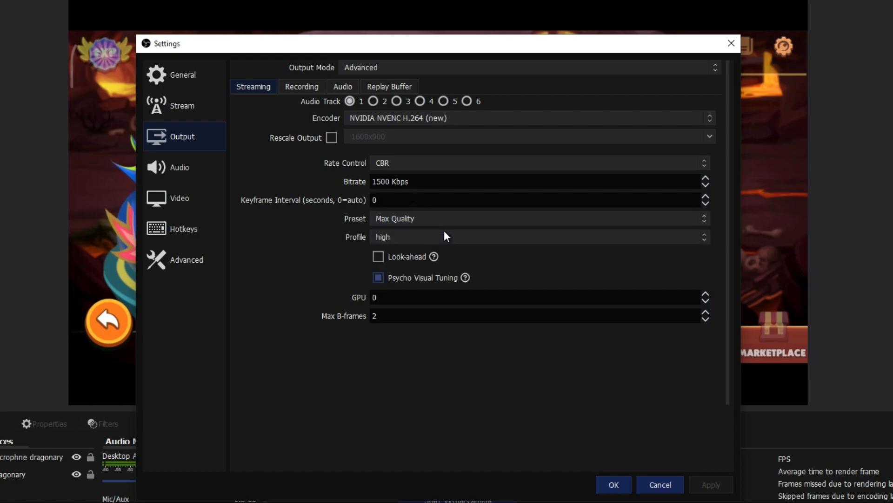
pyautogui.click(445, 235)
pyautogui.click(404, 248)
pyautogui.click(382, 316)
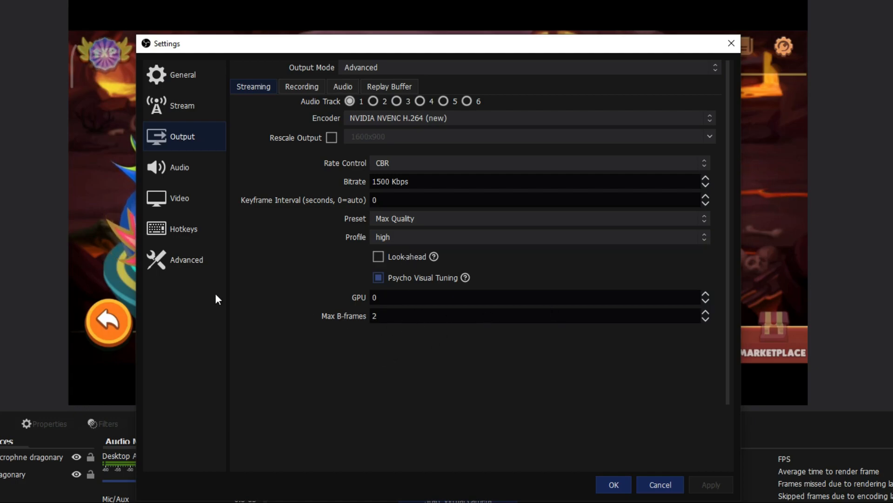
pyautogui.click(186, 161)
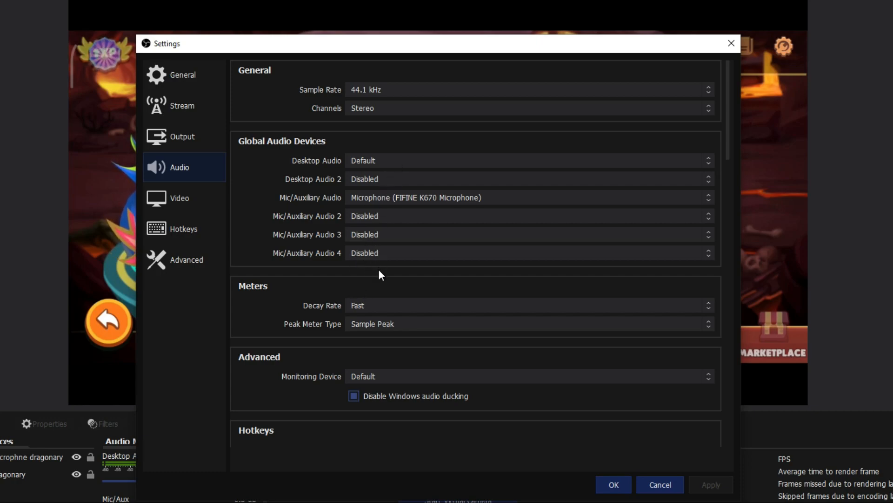
# On the Video page, keep 1920x1080 for both canvas and output resolution
pyautogui.click(190, 211)
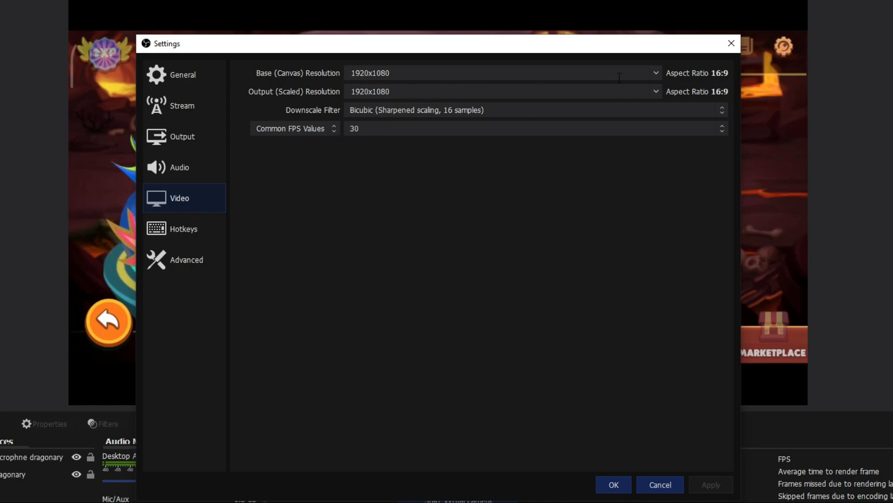
pyautogui.click(656, 72)
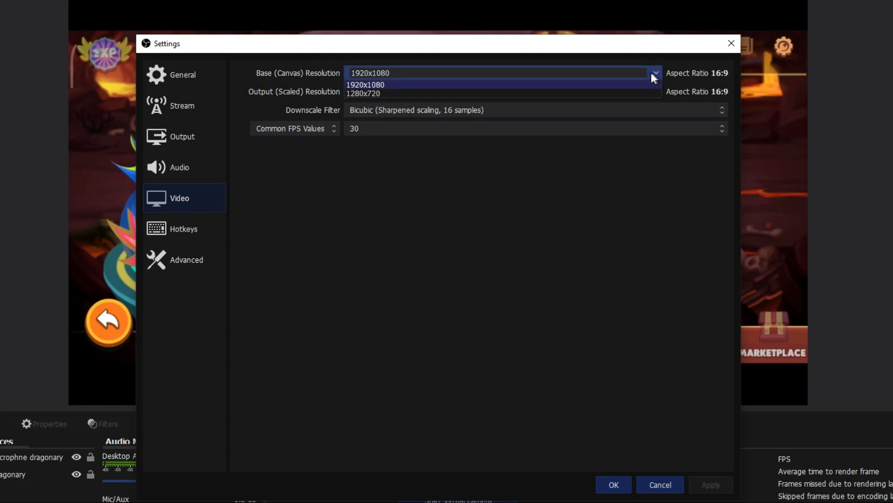
pyautogui.click(635, 161)
pyautogui.moveTo(526, 47); pyautogui.dragTo(769, 47)
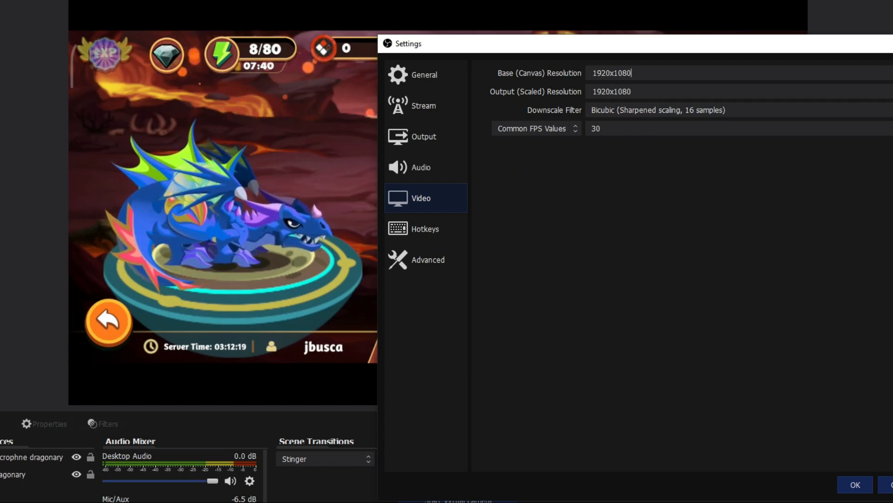
pyautogui.moveTo(873, 42); pyautogui.dragTo(730, 44)
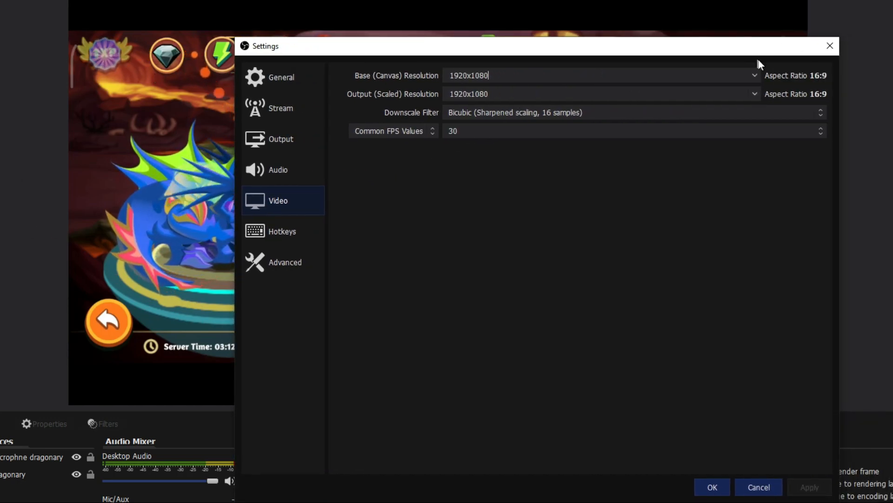
pyautogui.click(754, 95)
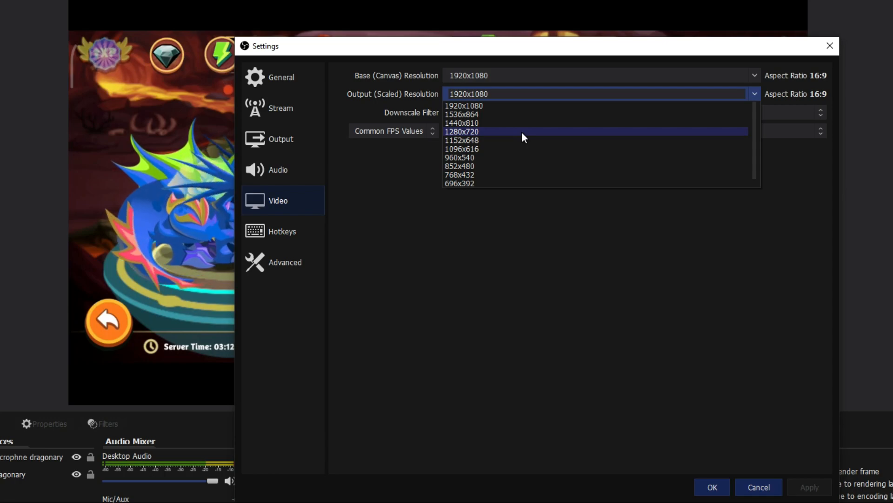
pyautogui.click(758, 96)
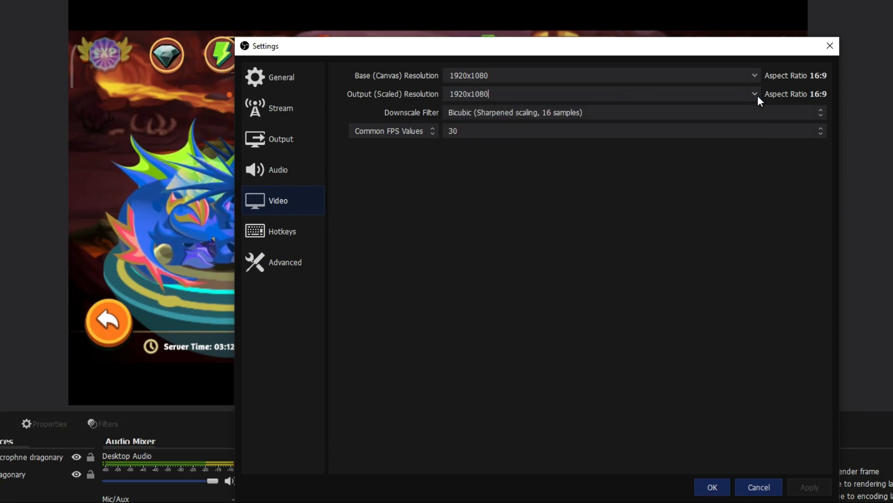
# Keep Bicubic as the downscale filter and 30 as the FPS value
pyautogui.click(498, 113)
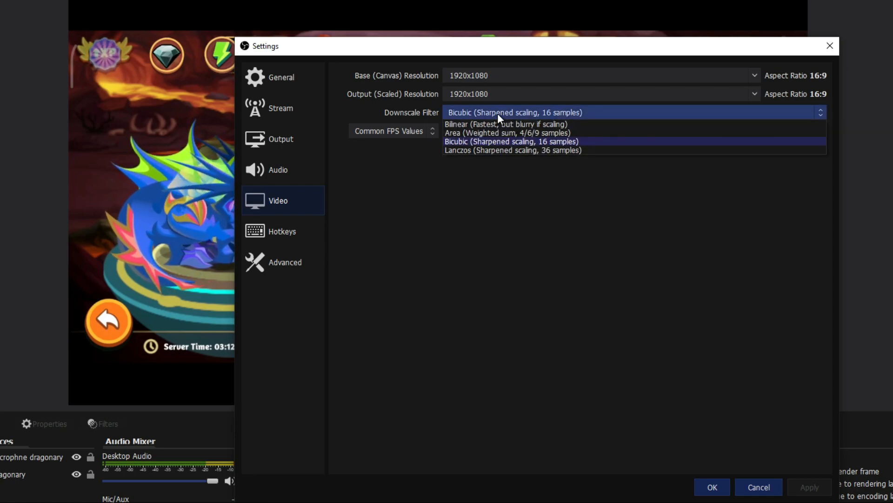
pyautogui.click(498, 113)
pyautogui.click(501, 112)
pyautogui.click(508, 113)
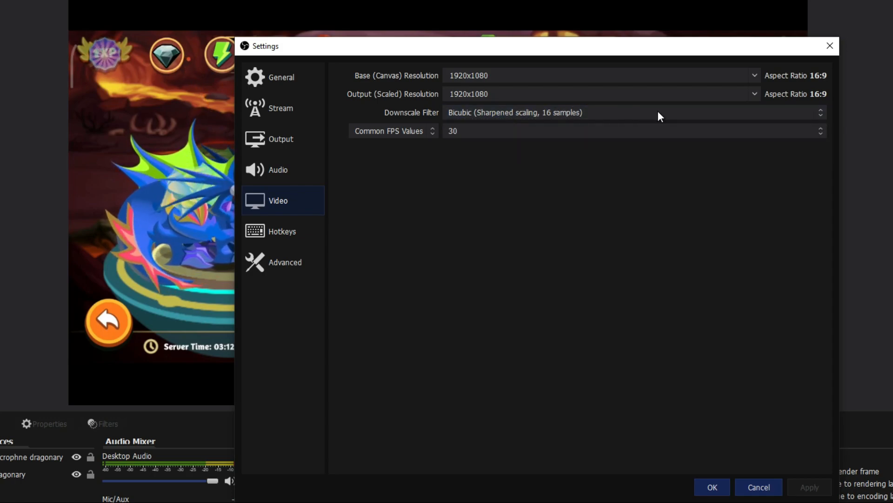
pyautogui.click(496, 130)
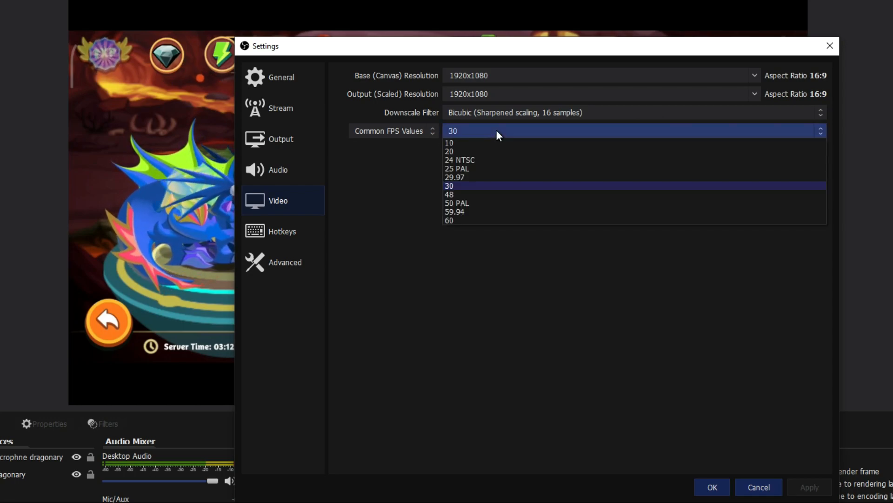
pyautogui.click(479, 187)
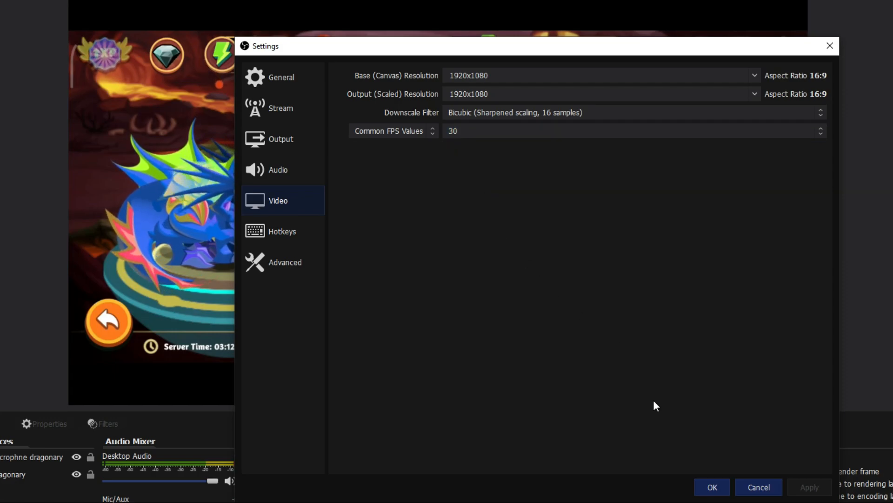
pyautogui.click(270, 228)
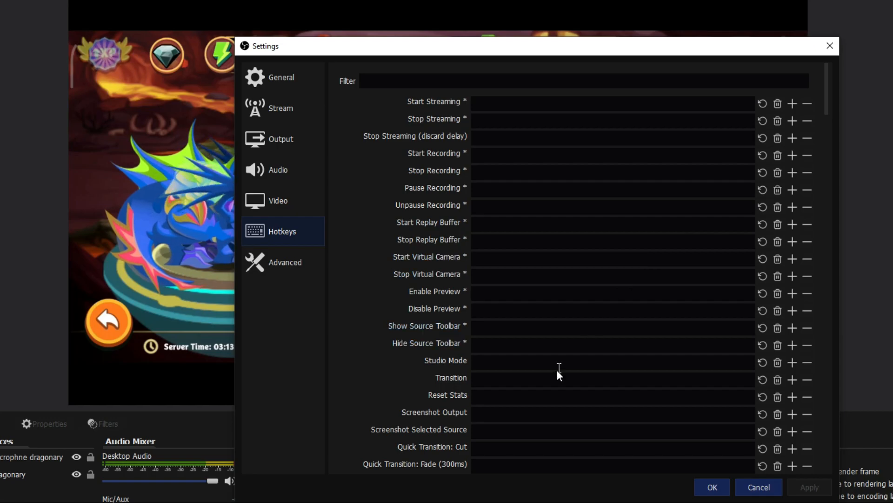
# Set Num 0 as the Audio Input Capture mute hotkey
pyautogui.scroll(-6, 572, 321)
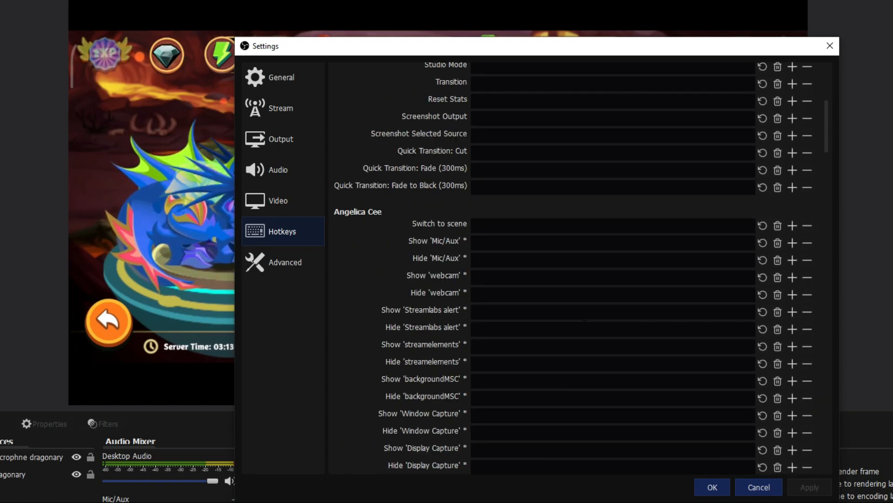
pyautogui.scroll(-8, 585, 323)
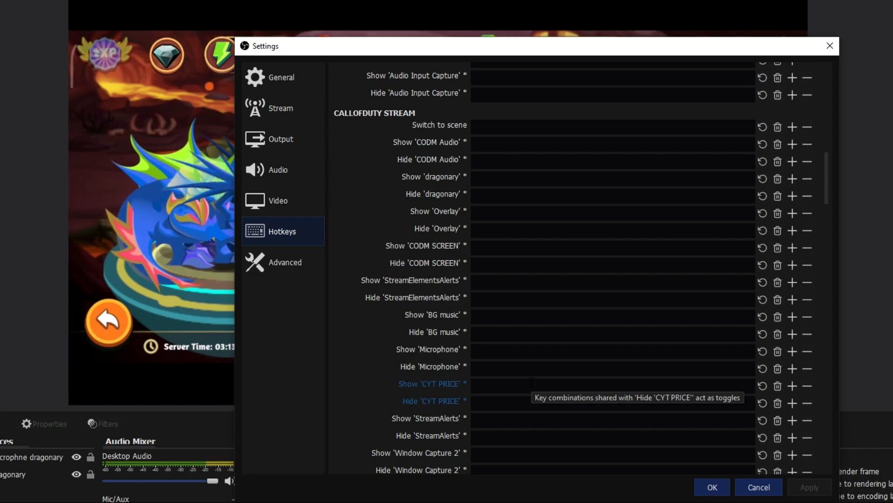
pyautogui.scroll(-5, 531, 381)
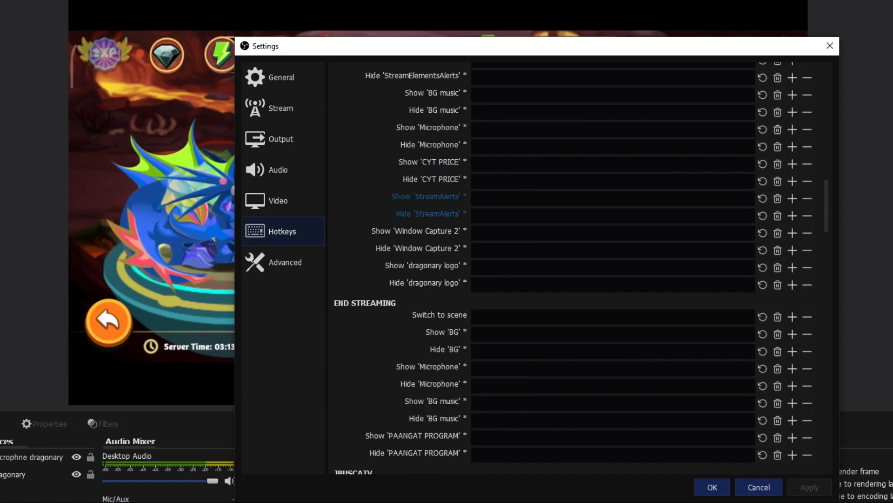
pyautogui.scroll(-10, 410, 279)
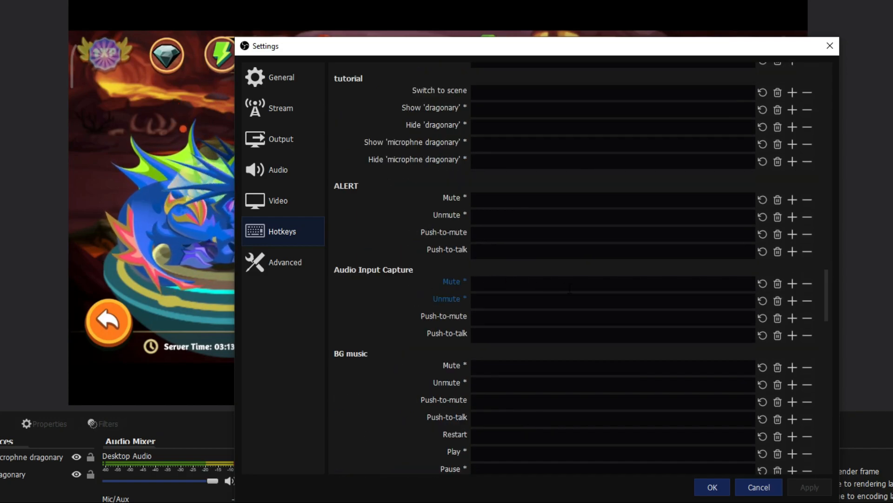
pyautogui.click(570, 288)
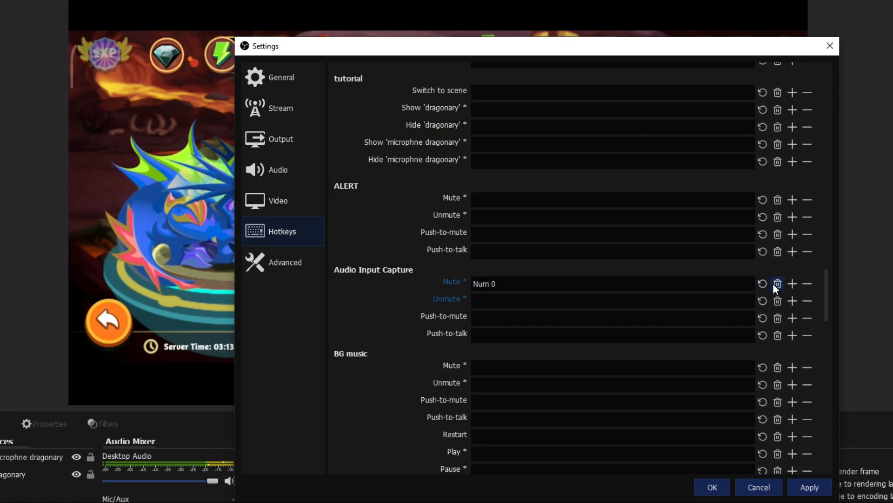
pyautogui.click(281, 268)
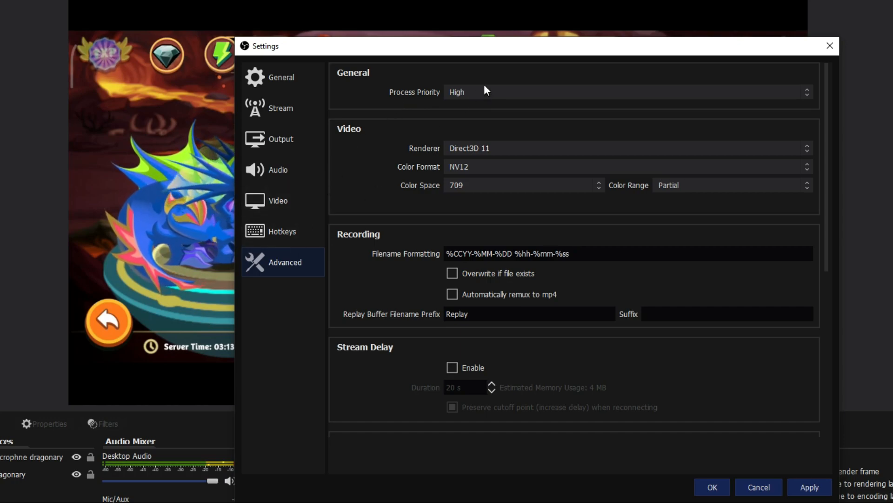
# Leave Direct3D 11, bind to the 192.168.254.104 Ethernet address, then apply and close Settings
pyautogui.click(571, 151)
pyautogui.click(570, 151)
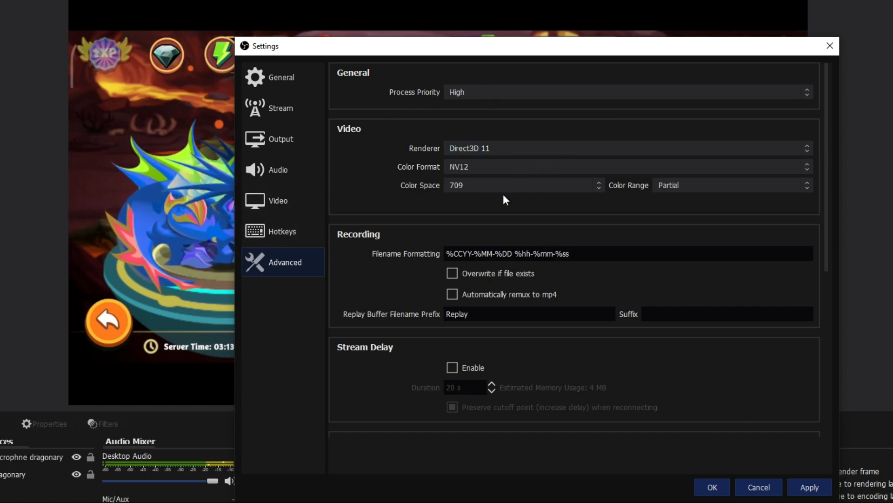
pyautogui.scroll(-4, 582, 303)
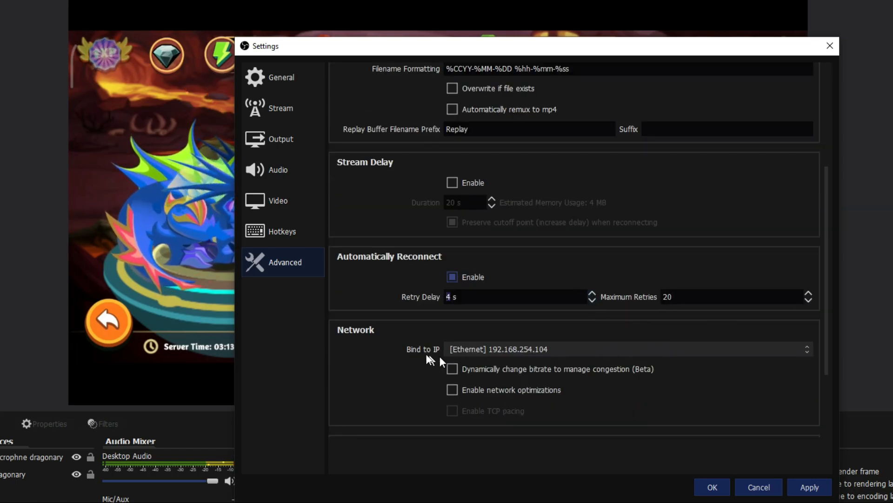
pyautogui.click(579, 348)
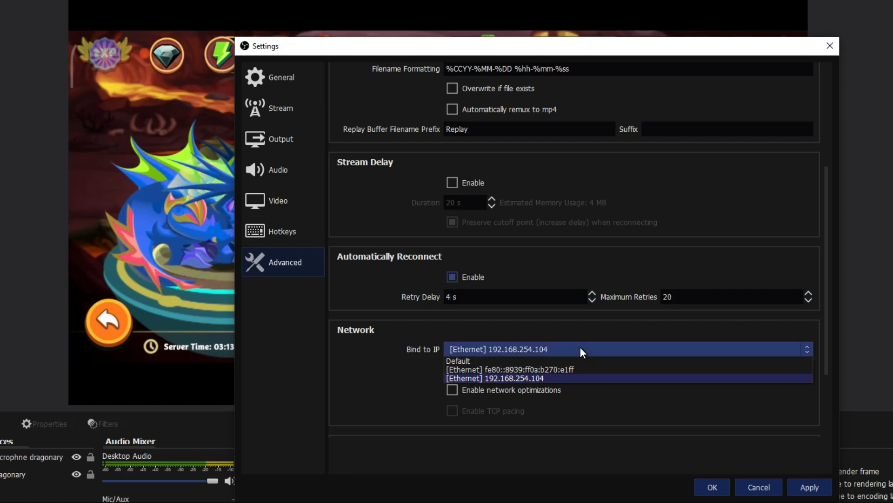
pyautogui.click(504, 377)
pyautogui.click(547, 348)
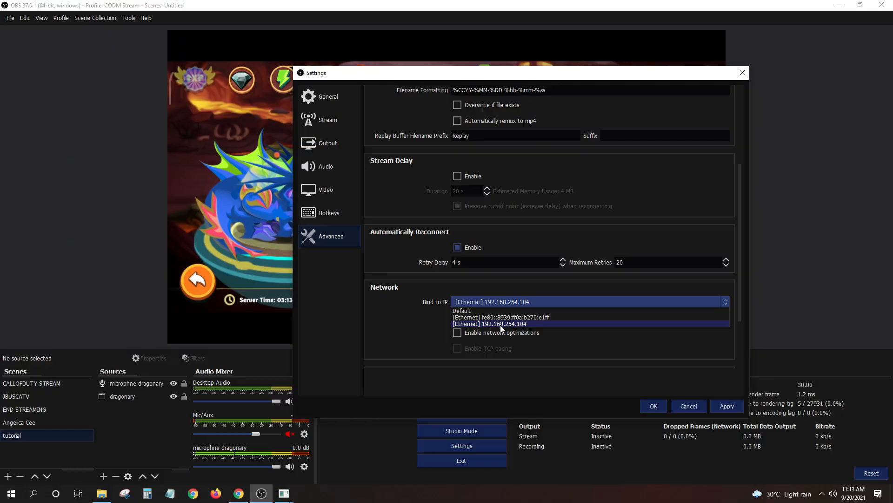
pyautogui.click(508, 379)
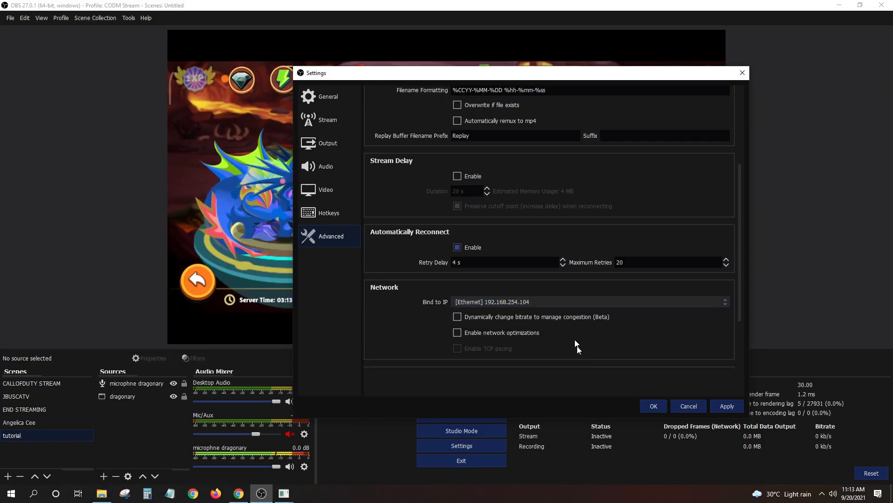
pyautogui.click(728, 408)
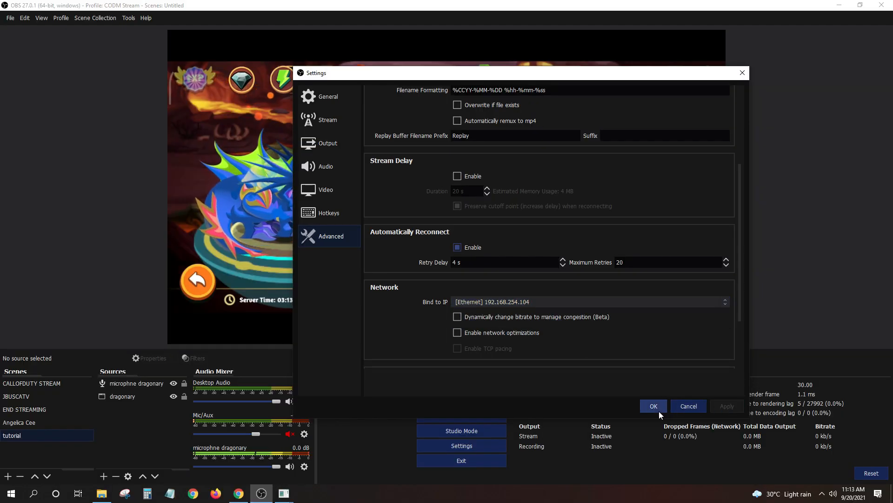
pyautogui.click(658, 409)
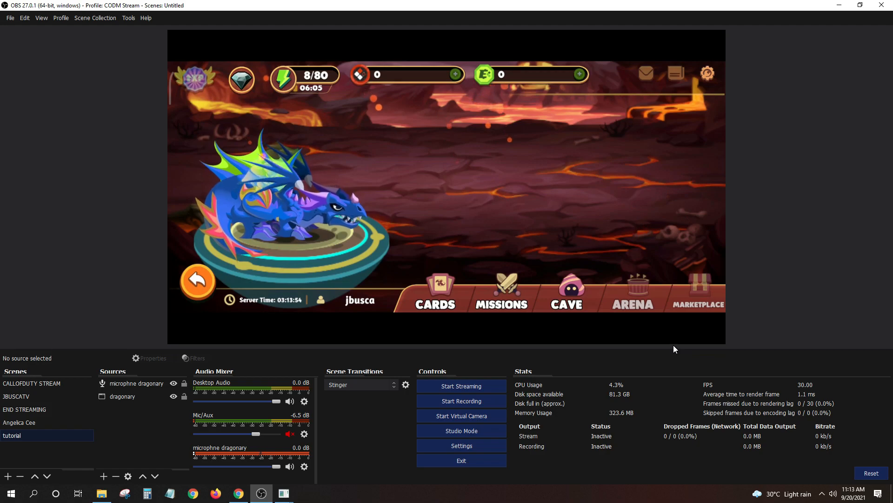
# Start streaming the Dragonary game from OBS and return to the Live Producer page
pyautogui.click(130, 384)
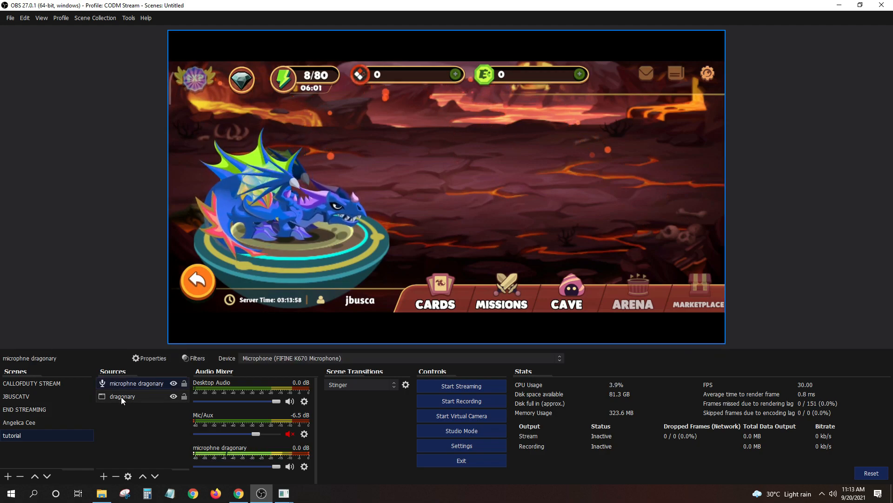
pyautogui.click(121, 397)
pyautogui.click(127, 446)
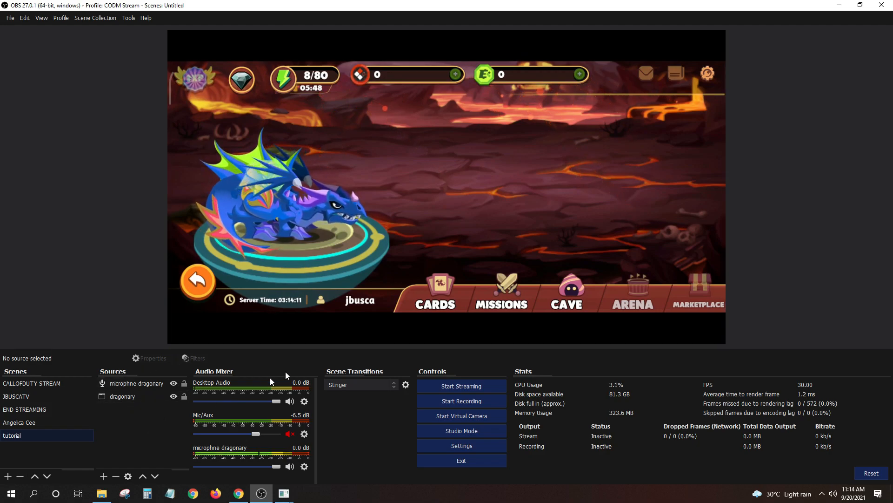
pyautogui.click(473, 389)
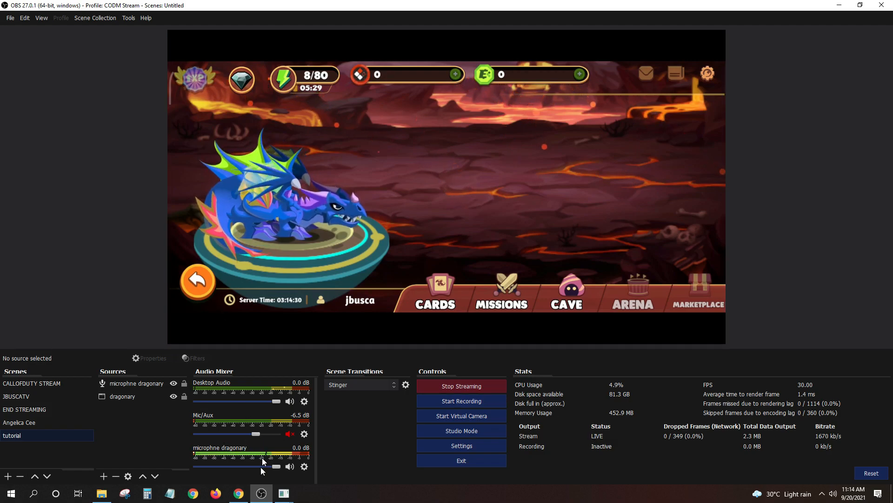
pyautogui.moveTo(238, 493)
pyautogui.click(238, 449)
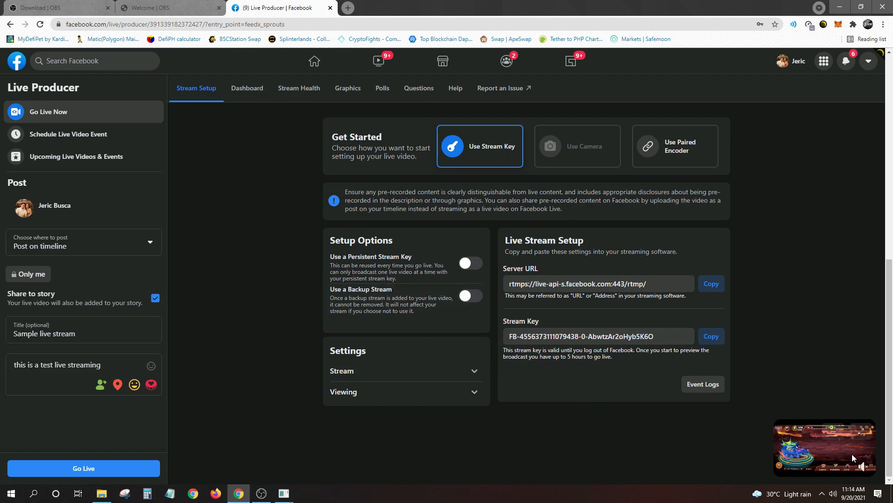
# Go Live with the incoming Dragonary feed, then open a new Chrome tab
pyautogui.scroll(-3, 110, 366)
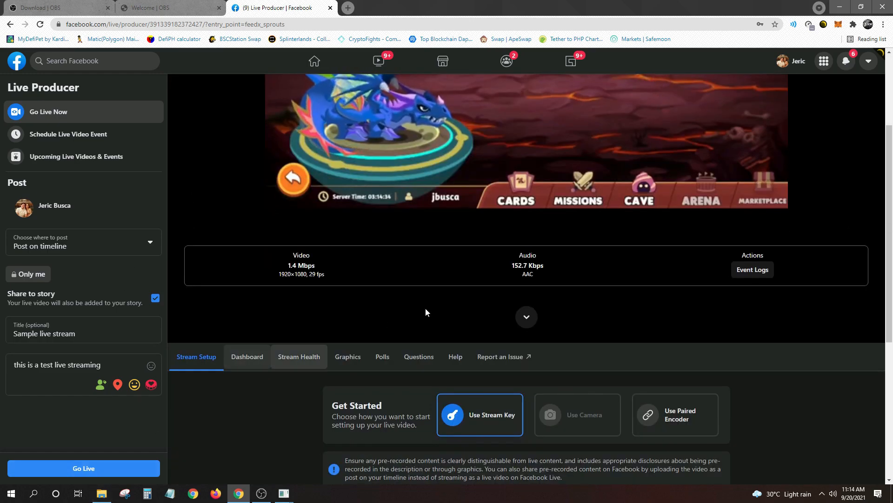
pyautogui.scroll(3, 435, 296)
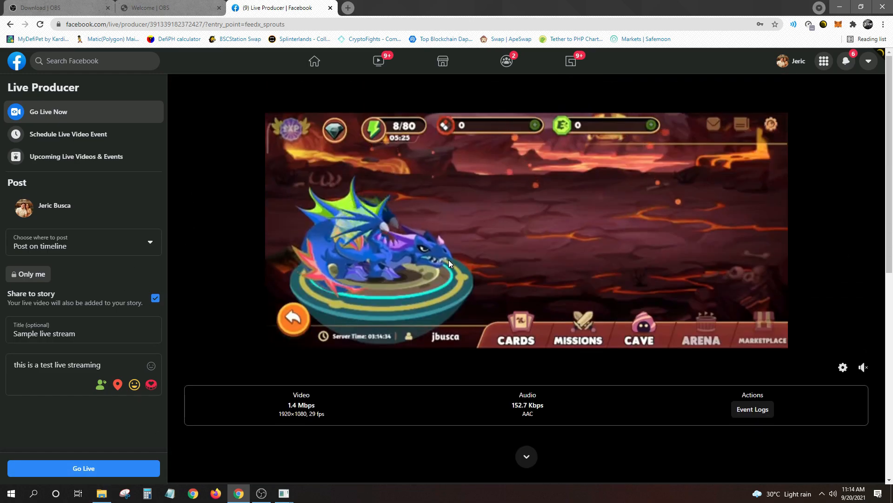
pyautogui.click(96, 468)
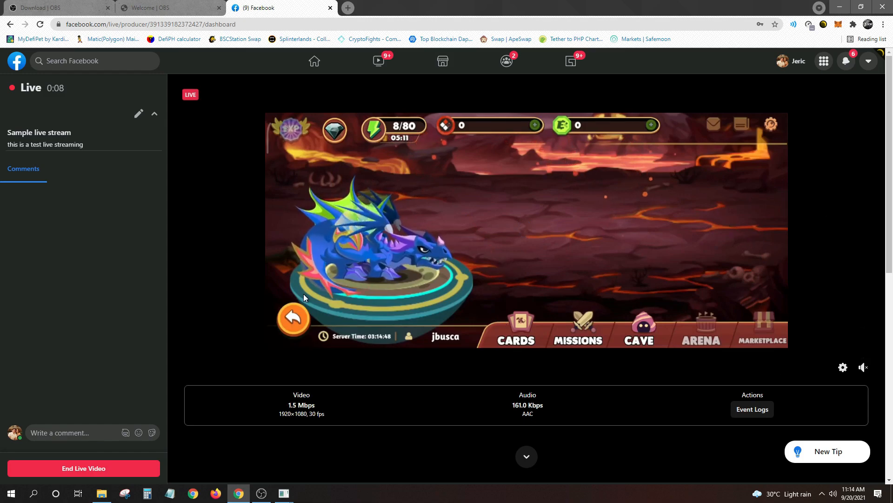
pyautogui.hotkey('ctrl', 't')
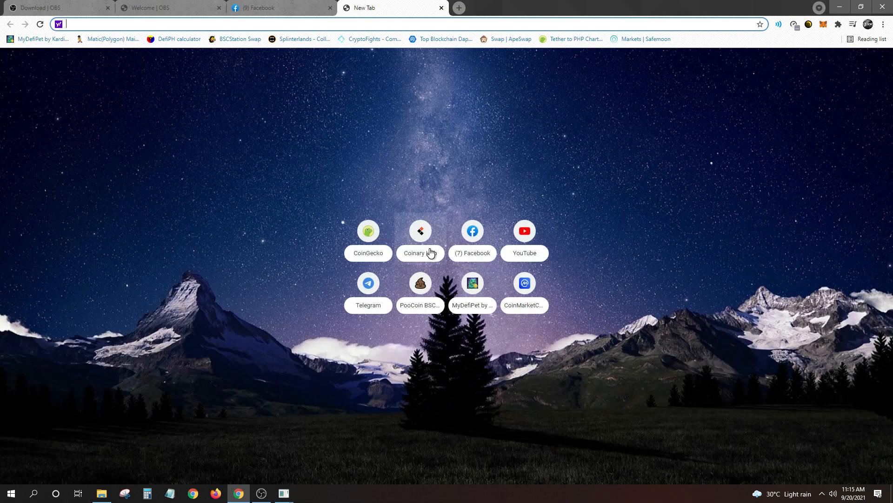
# Scroll the Facebook home feed to the 'this is a test live streaming' post and expand its video
pyautogui.click(470, 230)
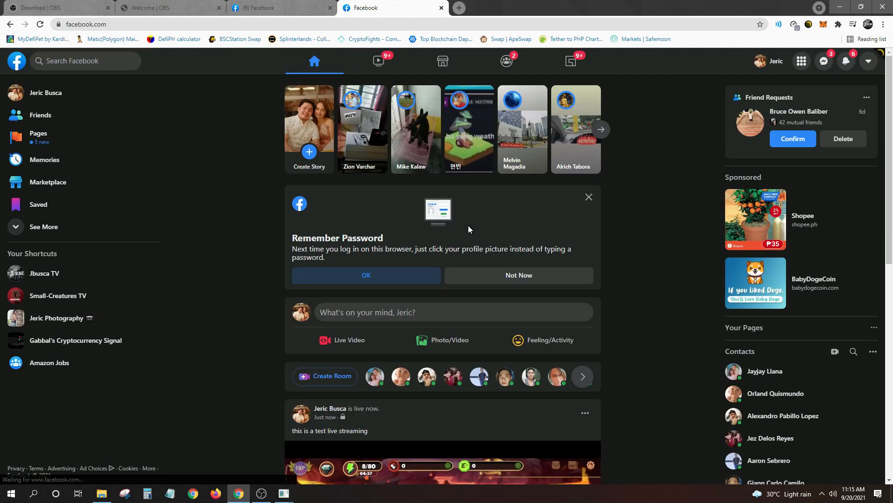
pyautogui.scroll(-4, 553, 324)
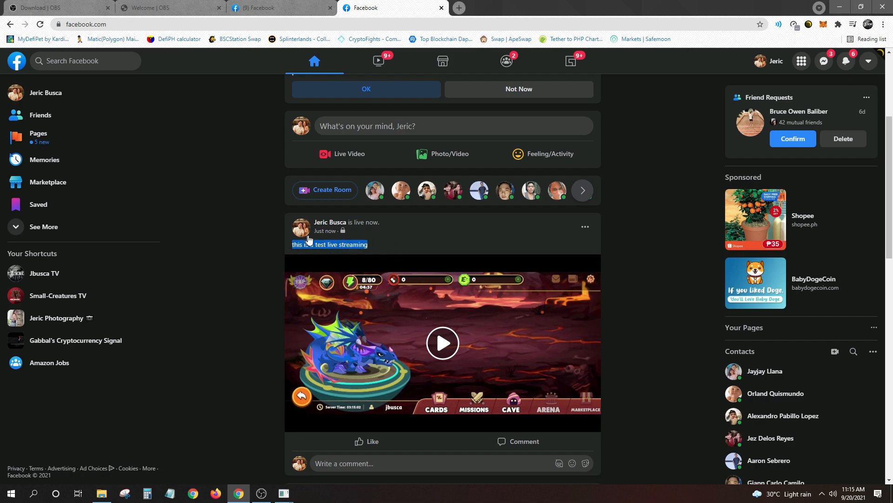
pyautogui.scroll(-4, 456, 311)
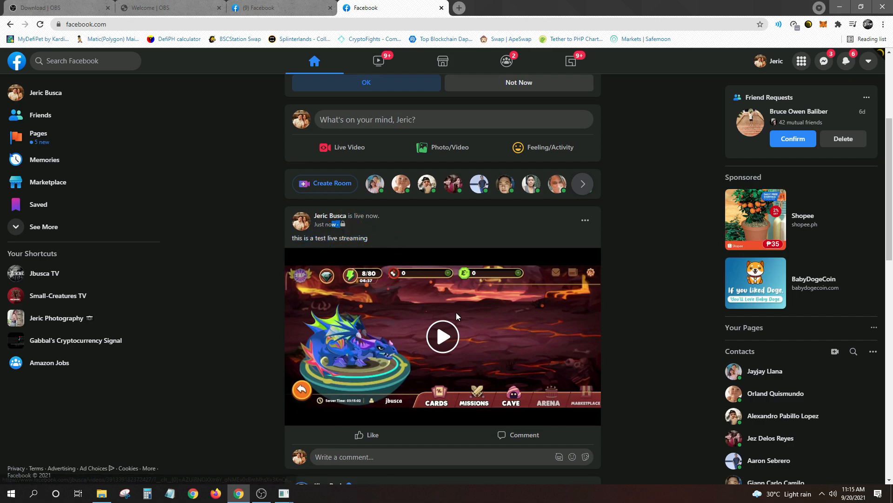
pyautogui.scroll(4, 523, 205)
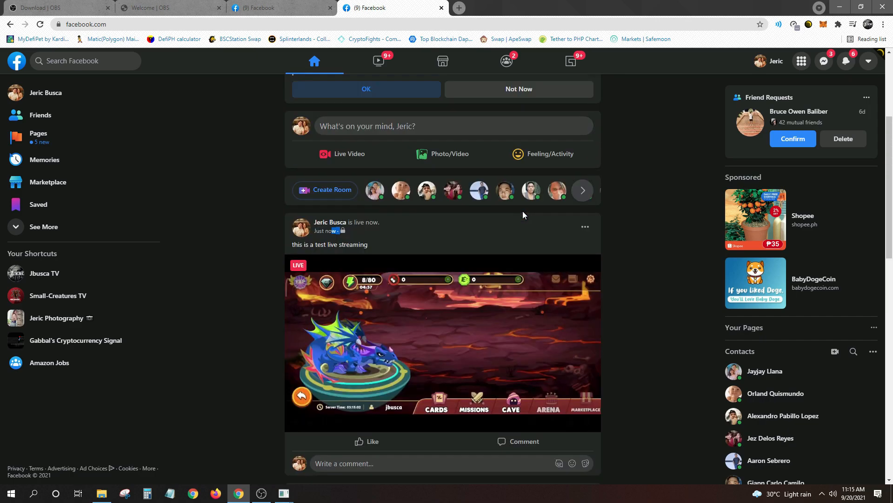
pyautogui.scroll(-2, 484, 308)
pyautogui.moveTo(533, 261)
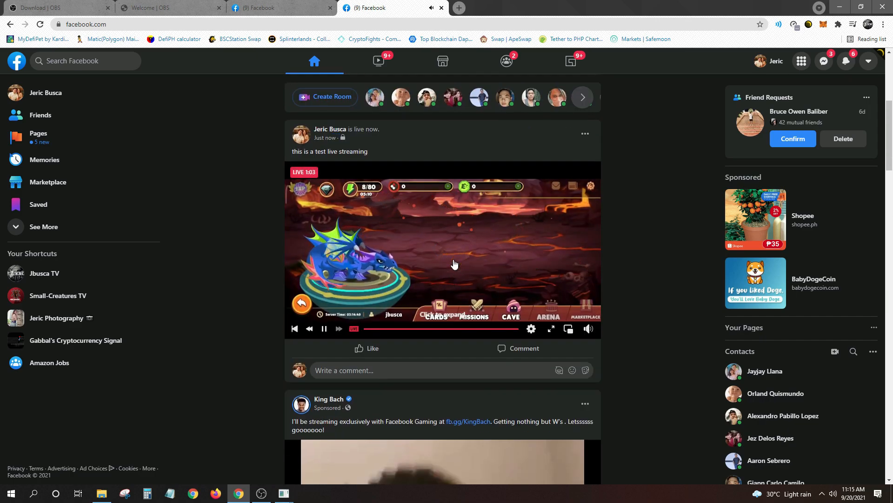
pyautogui.click(552, 330)
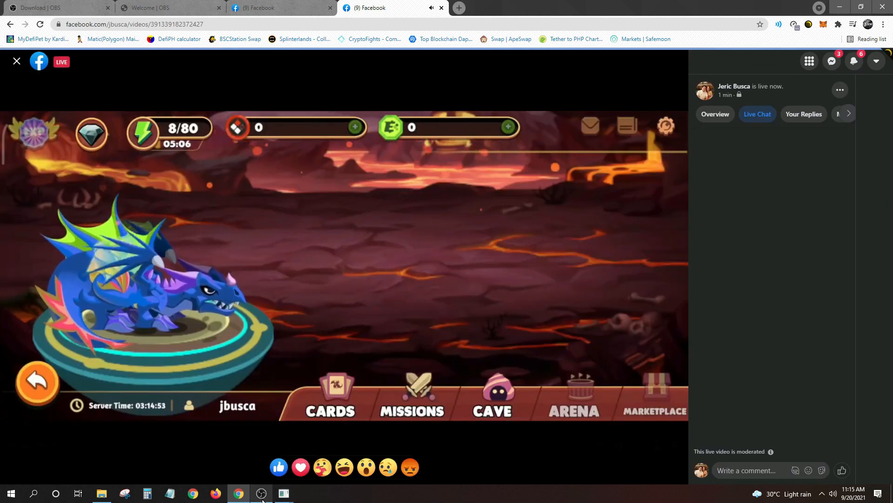
# Compare the Facebook live viewer against OBS, mute the live video, and close its tab
pyautogui.click(262, 494)
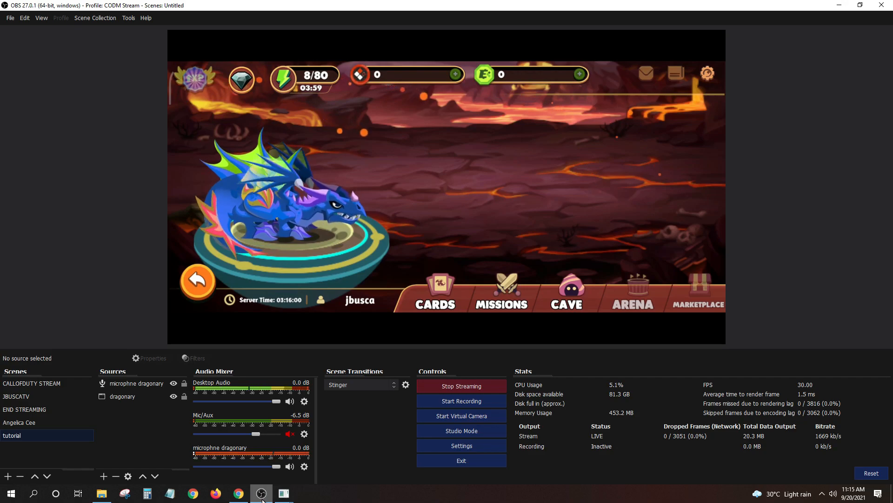
pyautogui.click(262, 497)
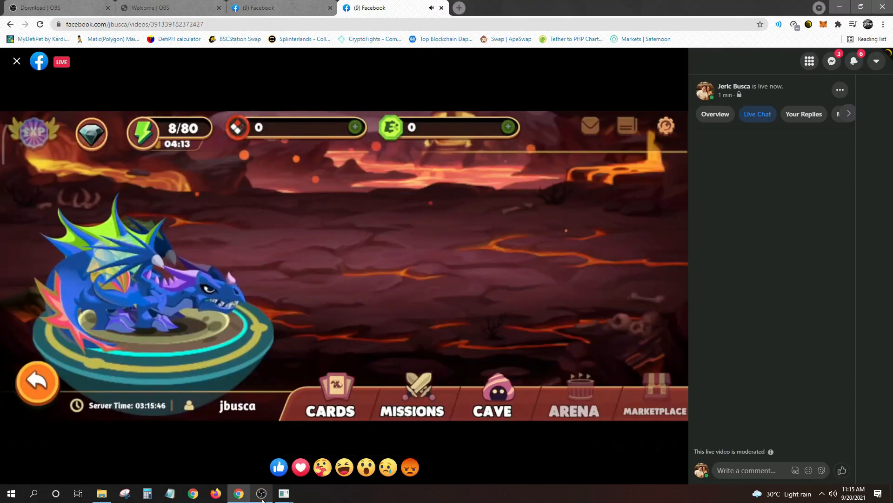
pyautogui.moveTo(481, 282)
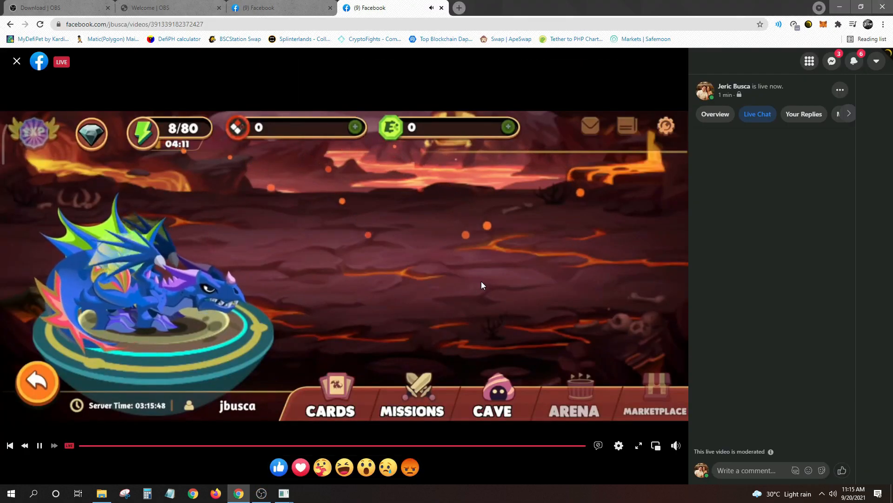
pyautogui.click(674, 447)
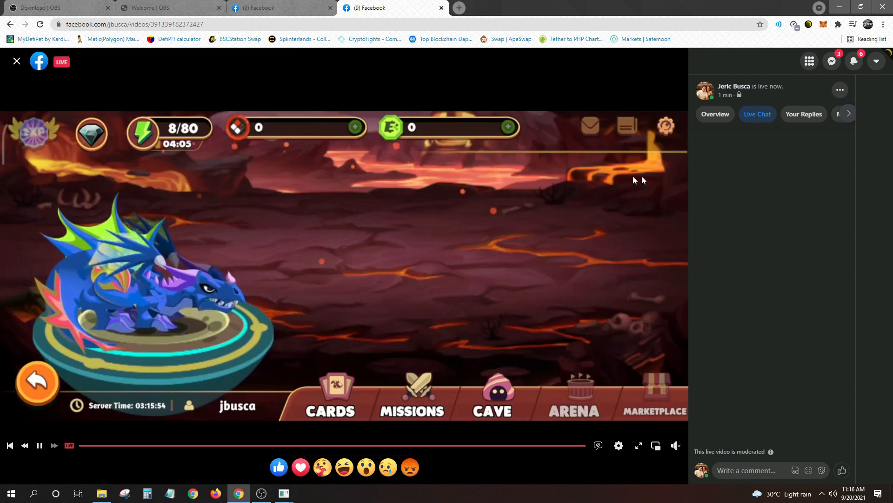
pyautogui.hotkey('ctrl', 'w')
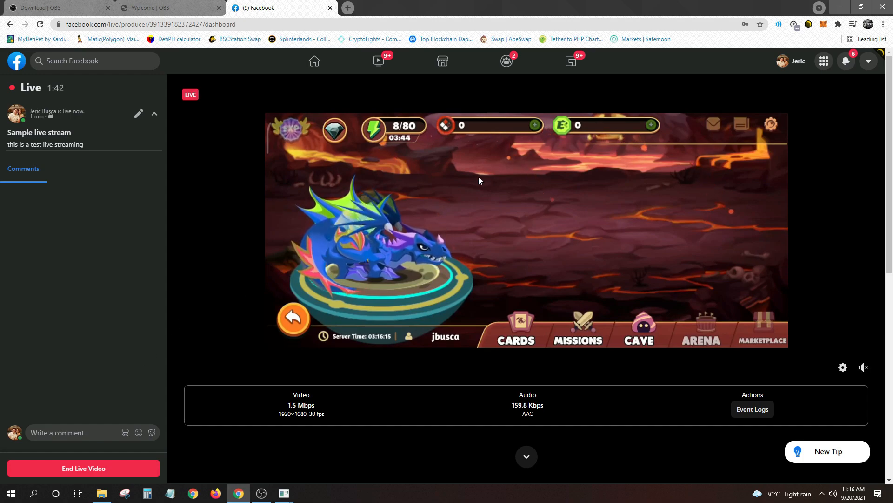
# End the Dragonary live video in Facebook Live Producer after 1:44 on air
pyautogui.click(77, 473)
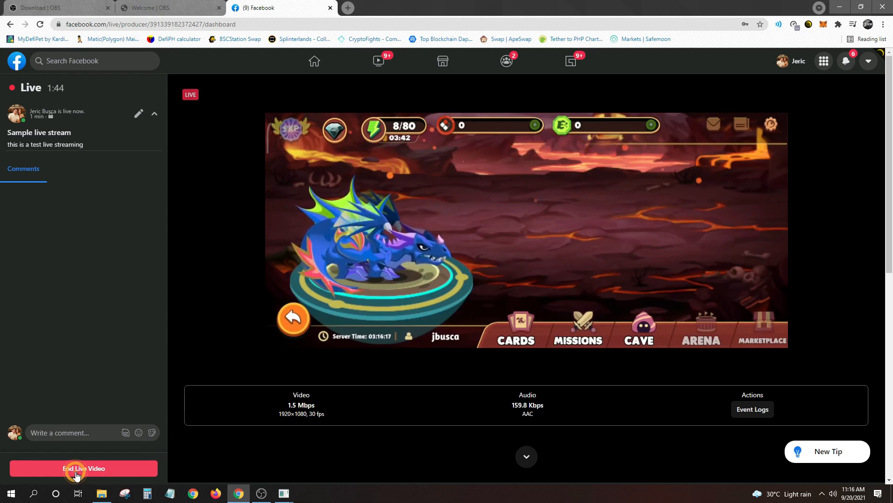